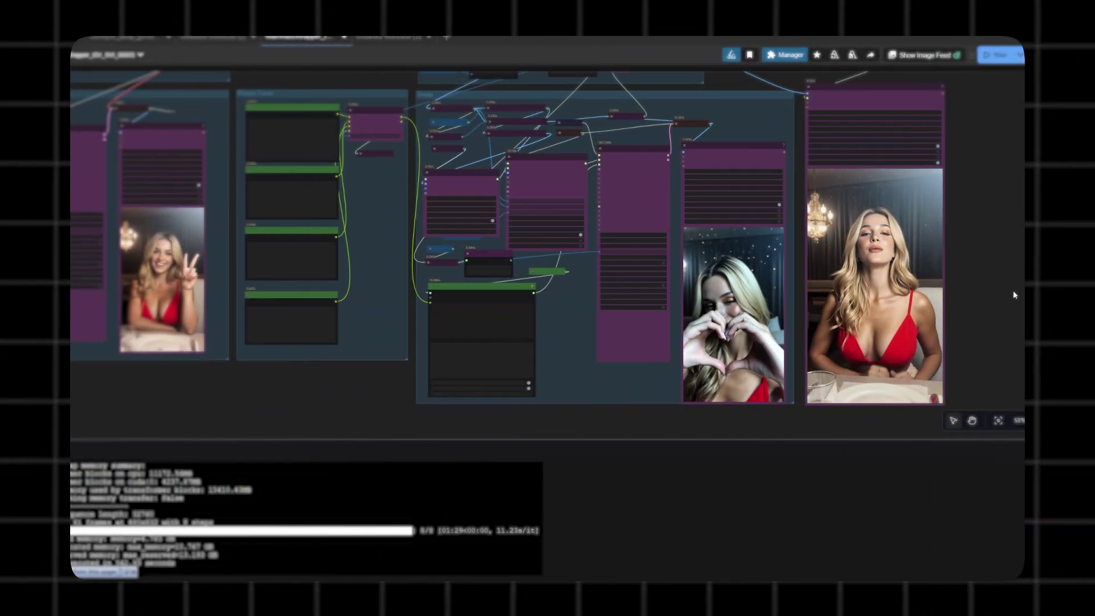
- Point out the upper LoRA Select node and the T5 Text Encoder Loader node in the workflow
{"action": "scroll", "coordinate": [1011, 326], "scroll_direction": "up", "scroll_amount": 5}
{"action": "scroll", "coordinate": [1004, 331], "scroll_direction": "down", "scroll_amount": 2}
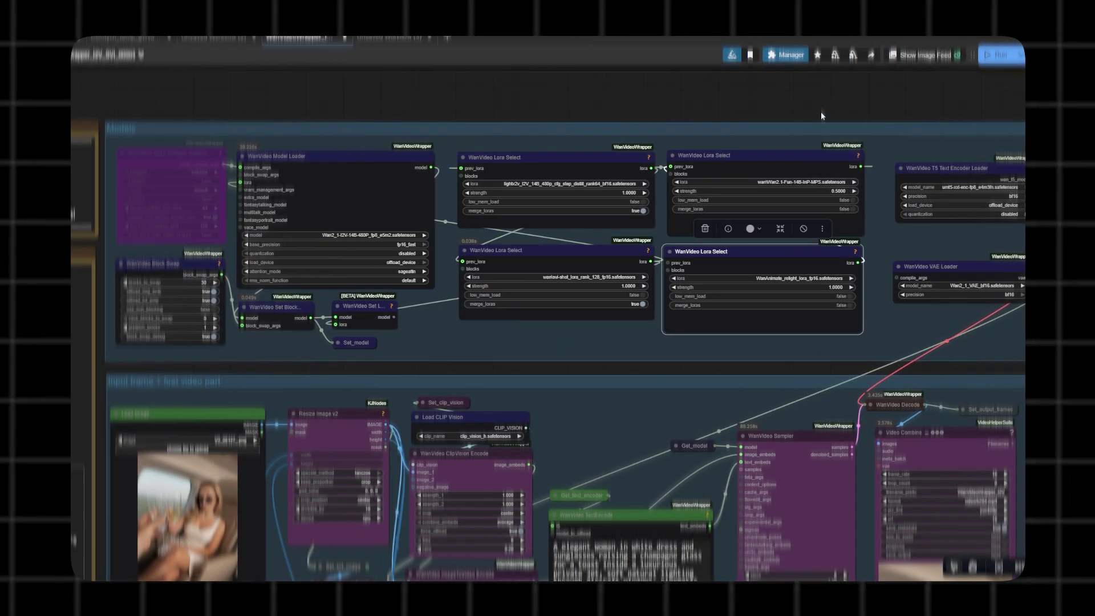
{"action": "left_click", "coordinate": [764, 166]}
{"action": "left_click", "coordinate": [969, 181]}
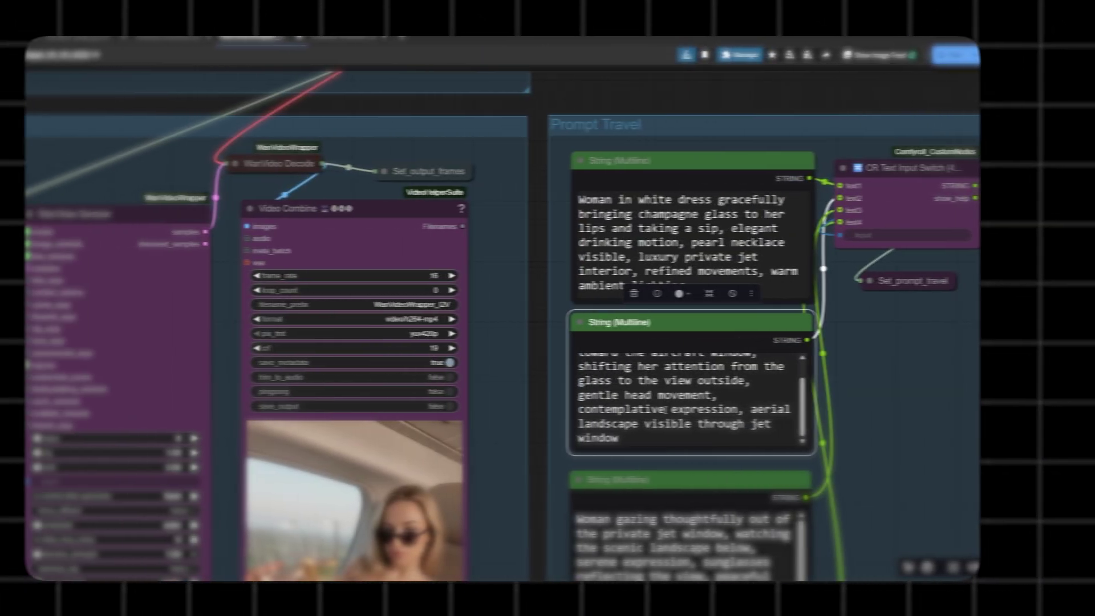
{"action": "scroll", "coordinate": [833, 393], "scroll_direction": "down", "scroll_amount": 5}
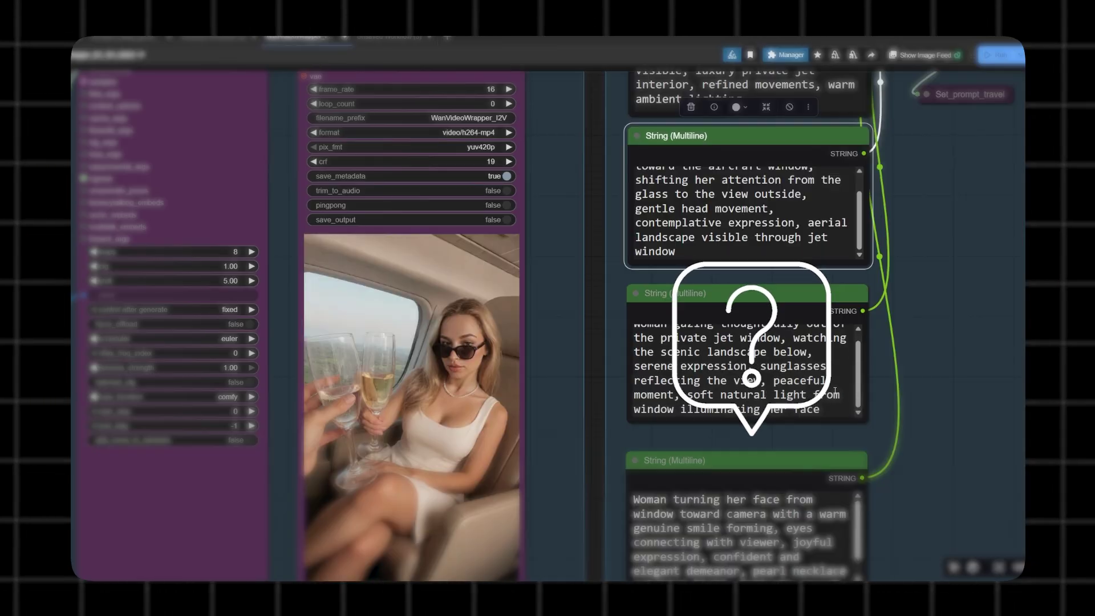
{"action": "scroll", "coordinate": [845, 363], "scroll_direction": "up", "scroll_amount": 1}
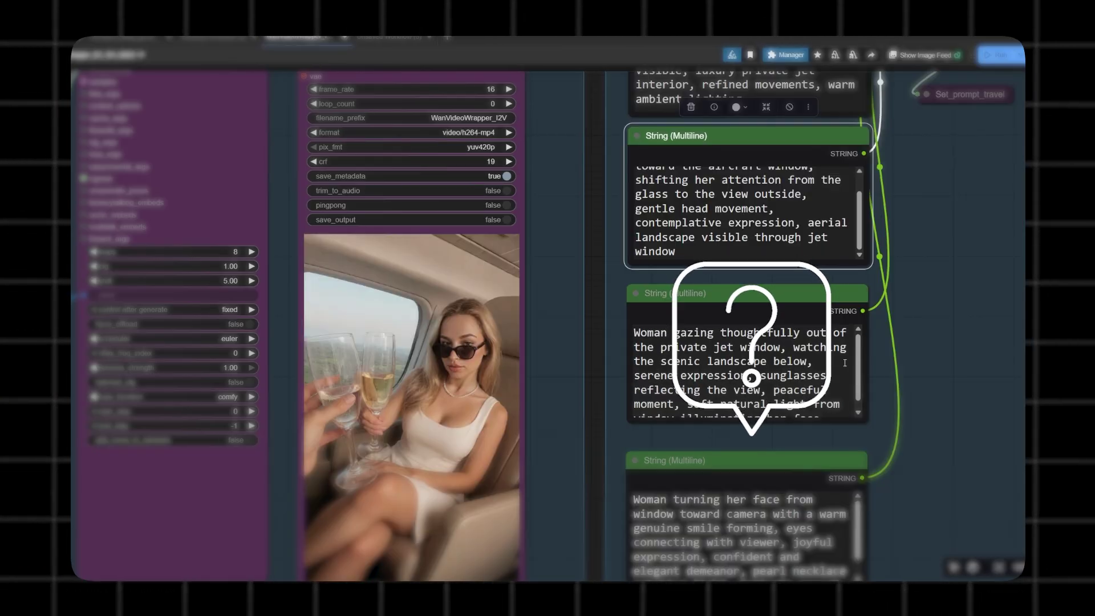
{"action": "scroll", "coordinate": [904, 419], "scroll_direction": "down", "scroll_amount": 4}
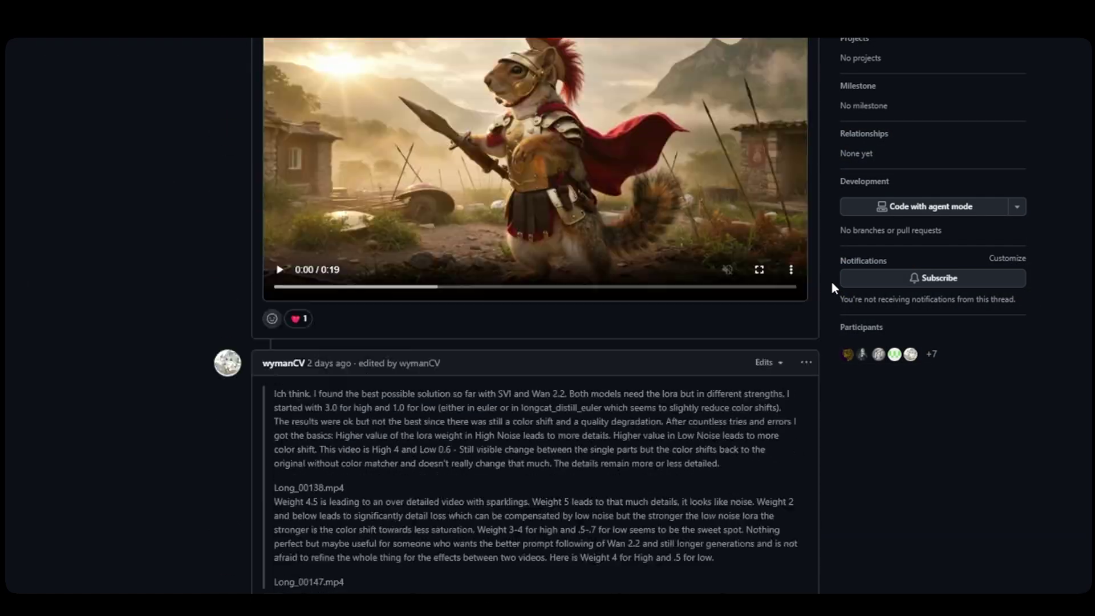
- Scroll to the SVI 4 WAN attachments and play the first demo video
{"action": "scroll", "coordinate": [830, 280], "scroll_direction": "down", "scroll_amount": 7}
{"action": "scroll", "coordinate": [830, 281], "scroll_direction": "up", "scroll_amount": 20}
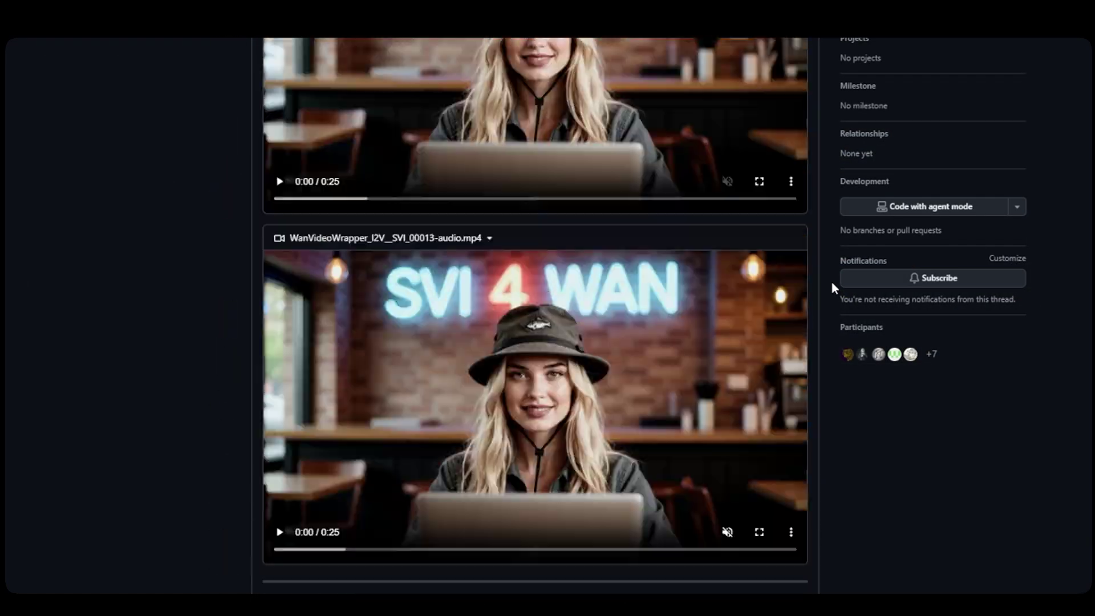
{"action": "scroll", "coordinate": [832, 283], "scroll_direction": "up", "scroll_amount": 2}
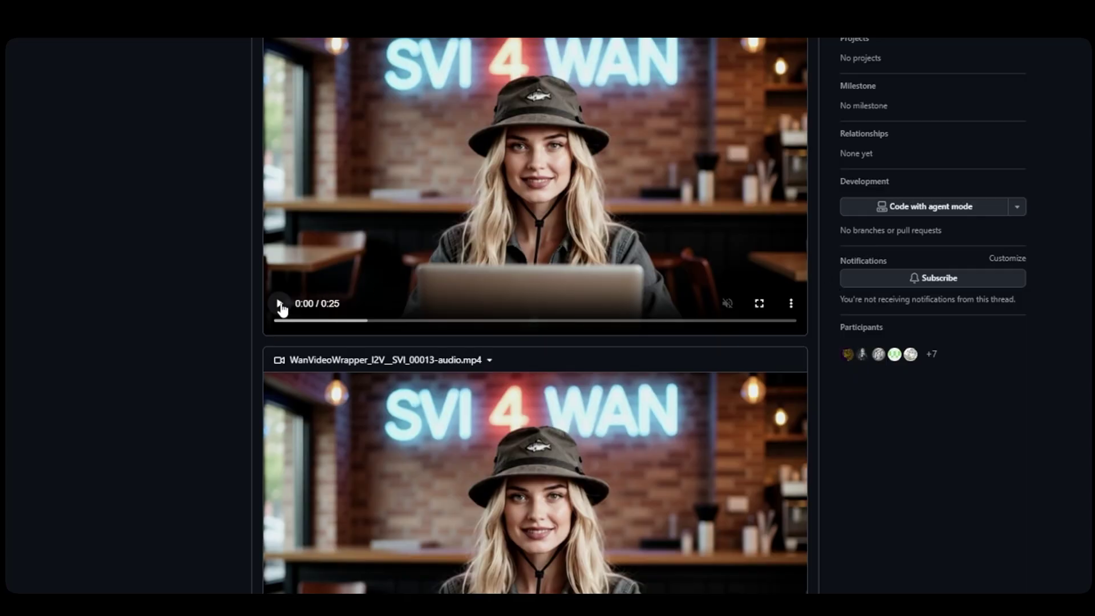
{"action": "left_click", "coordinate": [280, 304]}
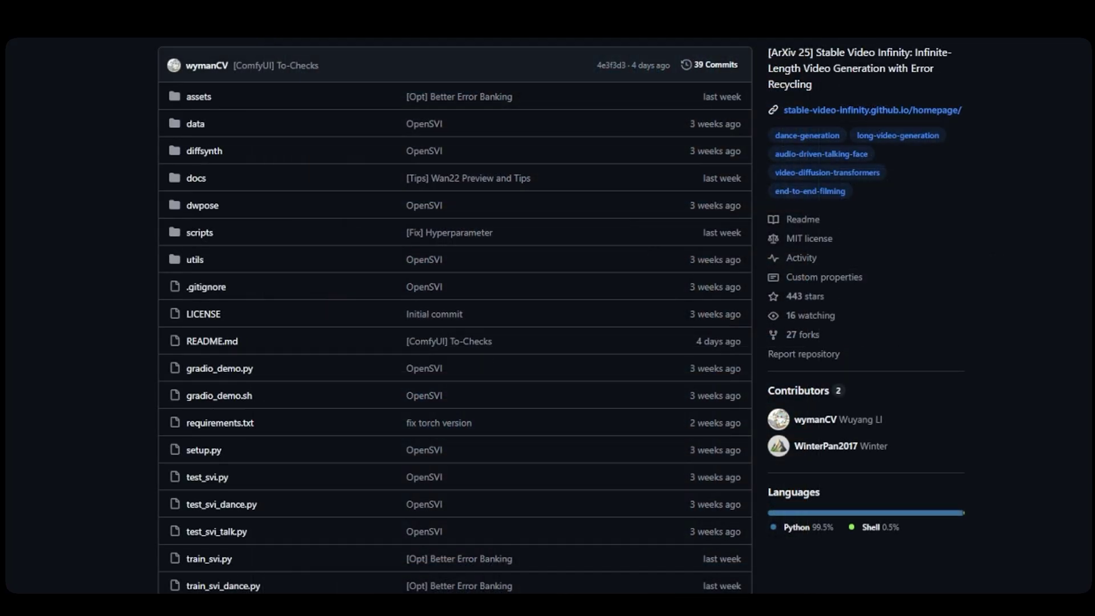
- Scroll the README down to the model table listing SVI-Shot, SVI-Film, SVI-Talk and SVI-Dance
{"action": "scroll", "coordinate": [1047, 102], "scroll_direction": "down", "scroll_amount": 10}
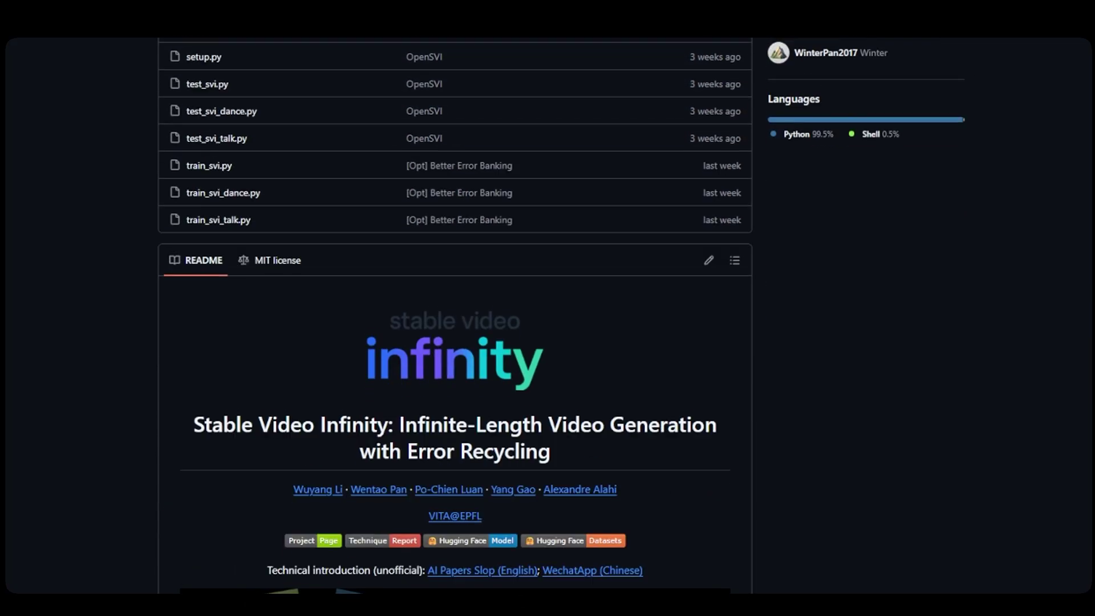
{"action": "scroll", "coordinate": [455, 362], "scroll_direction": "down", "scroll_amount": 2}
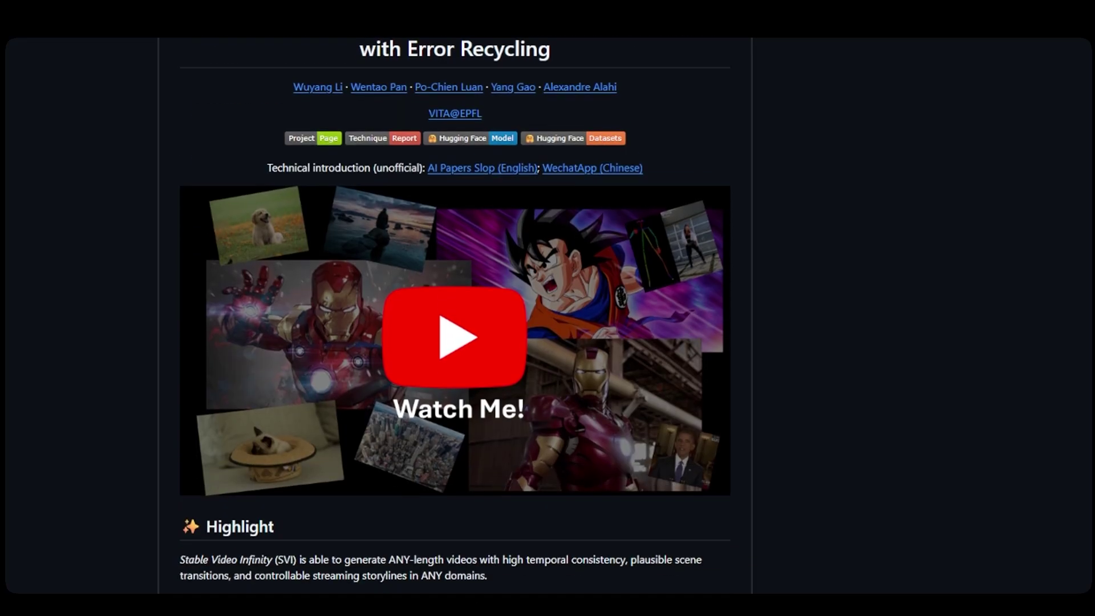
{"action": "scroll", "coordinate": [455, 320], "scroll_direction": "down", "scroll_amount": 7}
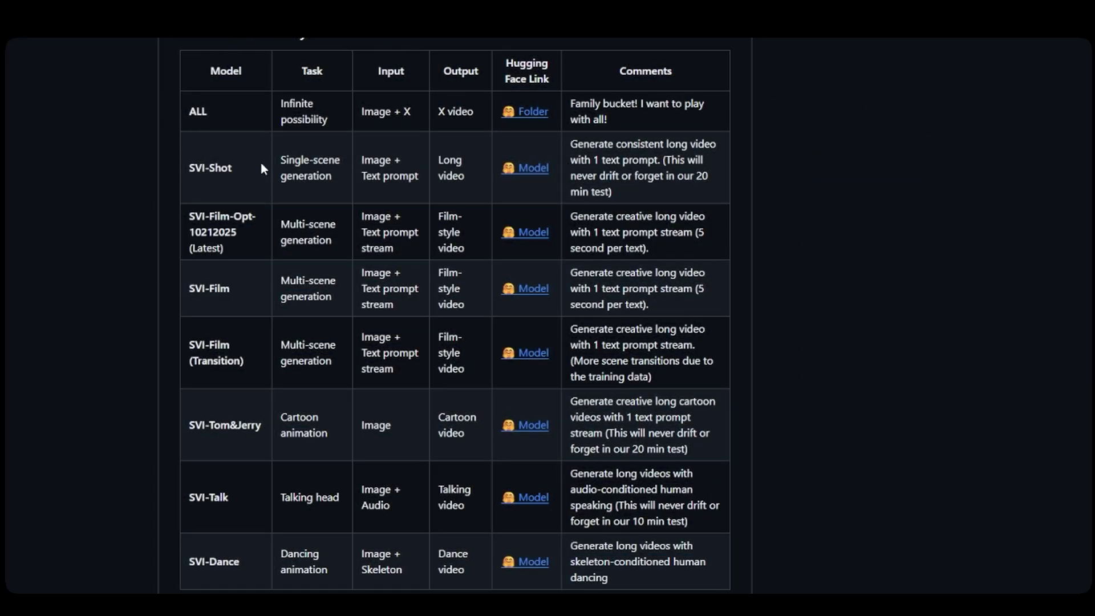
- Highlight the SVI-Shot and SVI-Film-Opt-10212025 model names and the Cartoon animation task
{"action": "left_click_drag", "start_coordinate": [231, 170], "coordinate": [197, 170]}
{"action": "left_click_drag", "start_coordinate": [240, 252], "coordinate": [191, 216]}
{"action": "left_click", "coordinate": [223, 228]}
{"action": "left_click_drag", "start_coordinate": [334, 436], "coordinate": [284, 412]}
{"action": "left_click", "coordinate": [317, 428]}
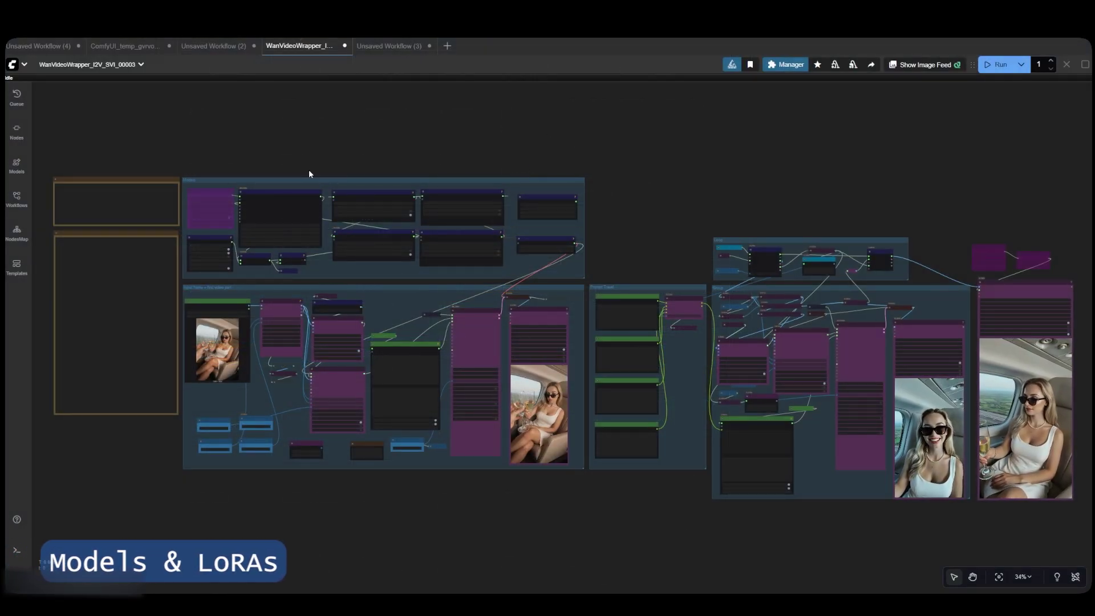
- Zoom into the Models group and inspect the WanVideo Model Loader node
{"action": "scroll", "coordinate": [245, 218], "scroll_direction": "up", "scroll_amount": 1}
{"action": "scroll", "coordinate": [245, 218], "scroll_direction": "up", "scroll_amount": 8}
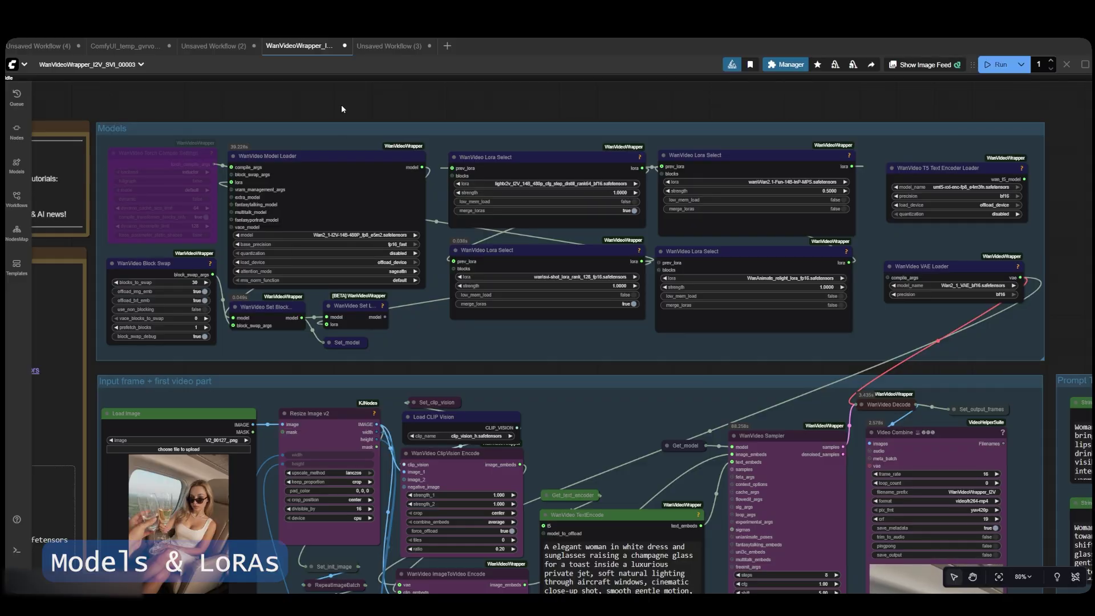
{"action": "left_click_drag", "start_coordinate": [343, 109], "coordinate": [350, 115]}
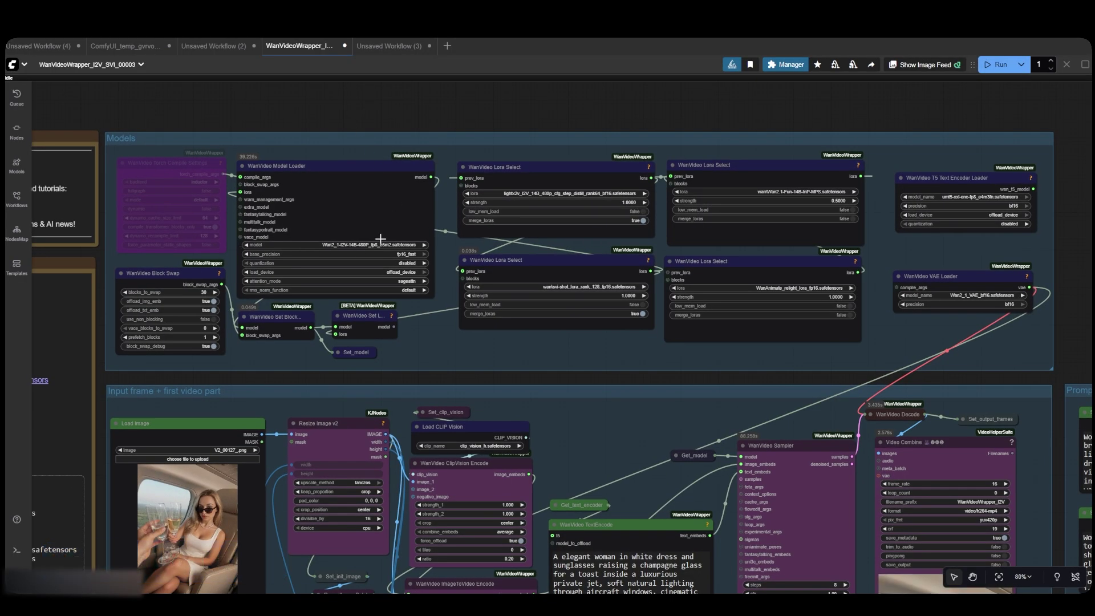
{"action": "left_click", "coordinate": [392, 224]}
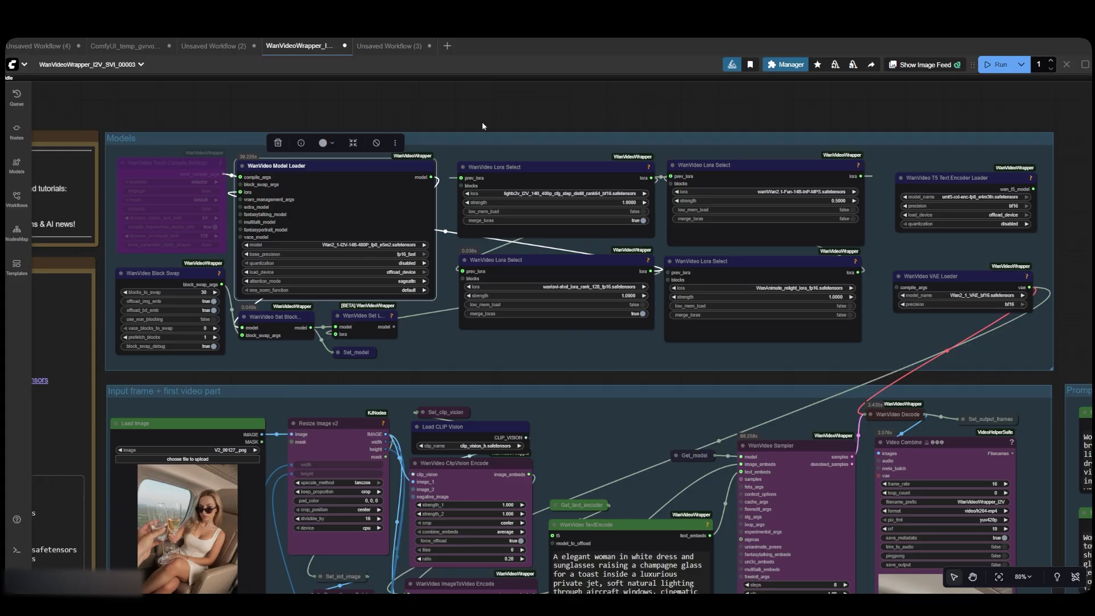
{"action": "left_click", "coordinate": [450, 119]}
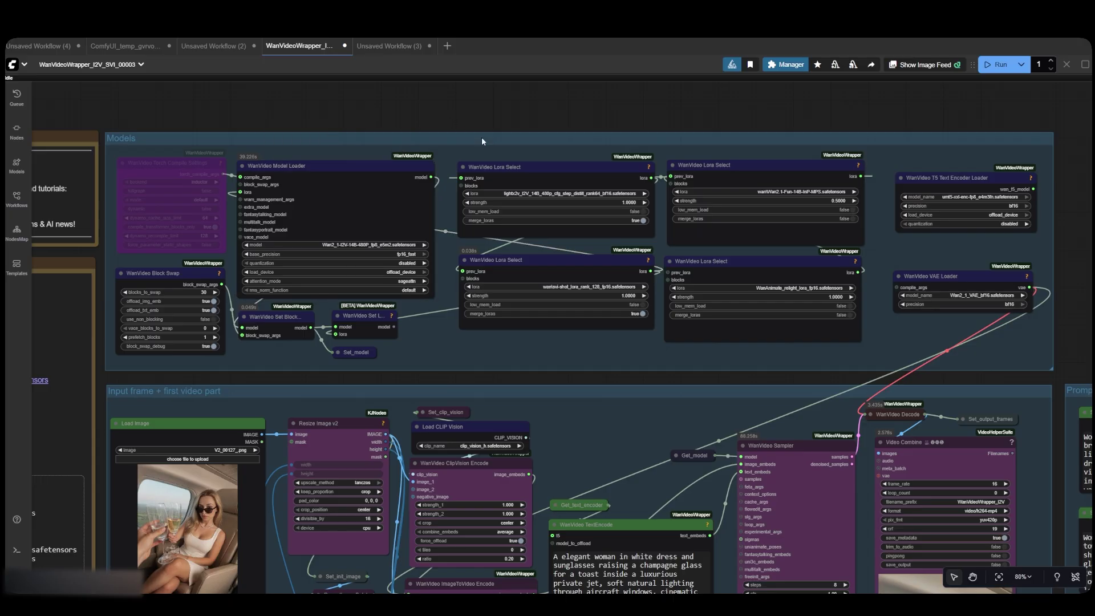
- Inspect each of the three WanVideo Lora Select nodes in turn
{"action": "left_click", "coordinate": [565, 177]}
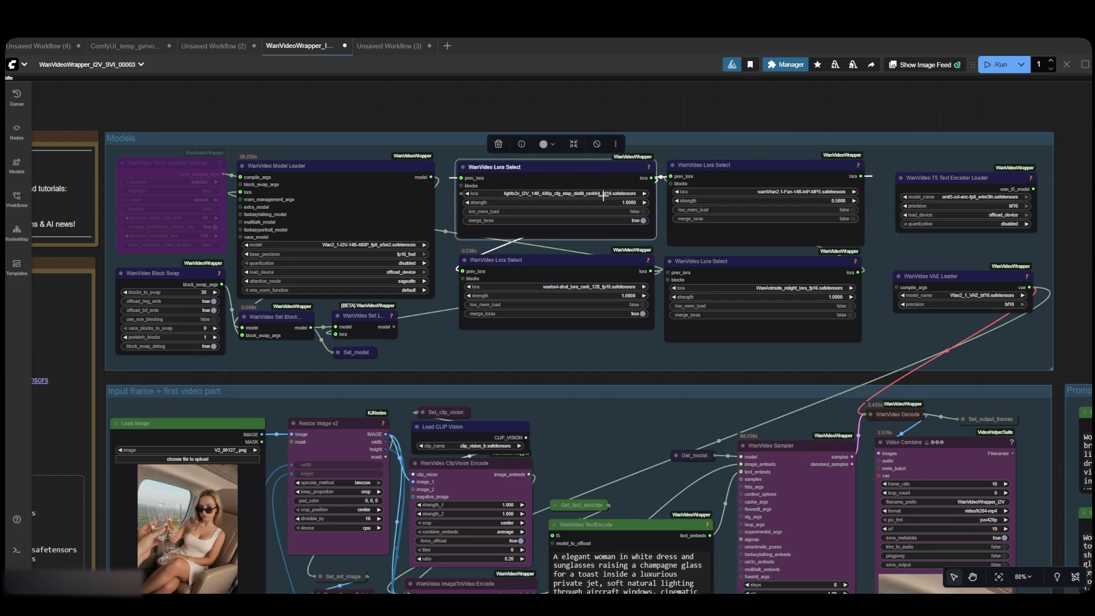
{"action": "left_click", "coordinate": [576, 268]}
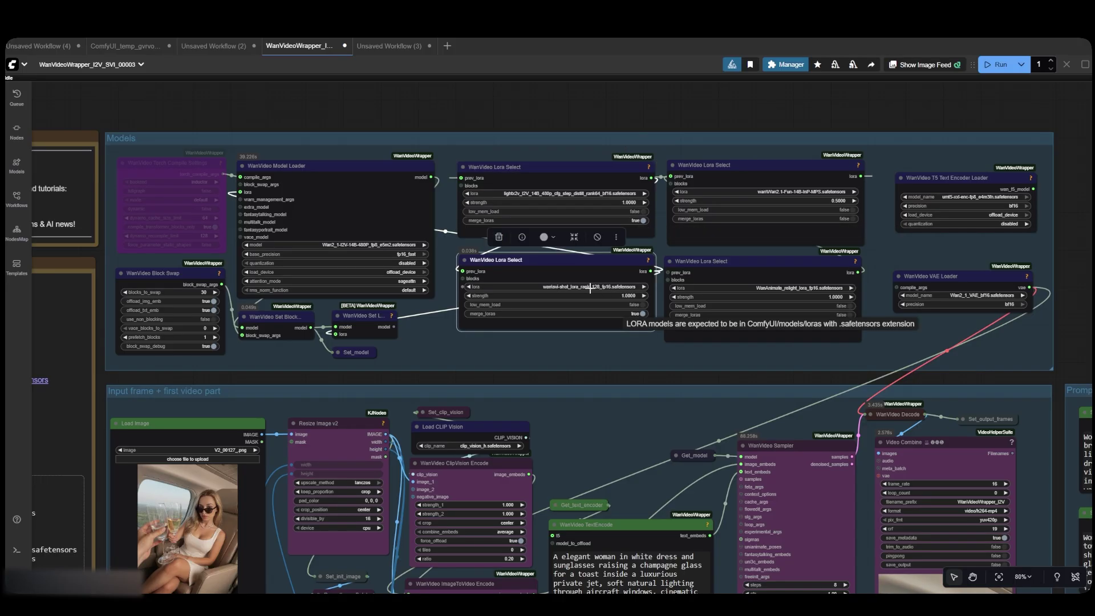
{"action": "left_click", "coordinate": [787, 172]}
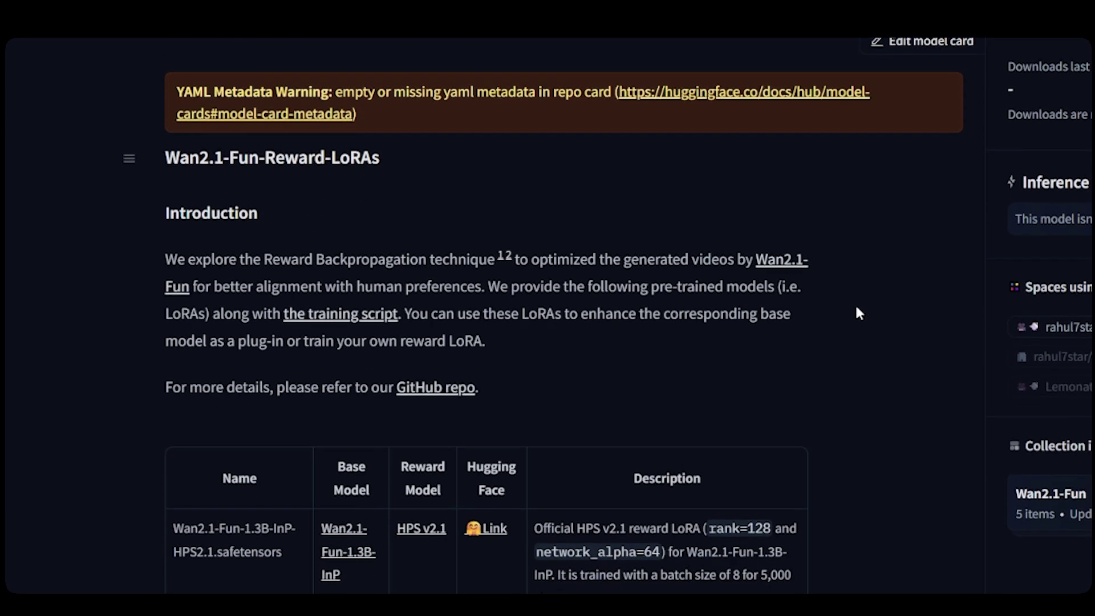
{"action": "scroll", "coordinate": [856, 310], "scroll_direction": "down", "scroll_amount": 15}
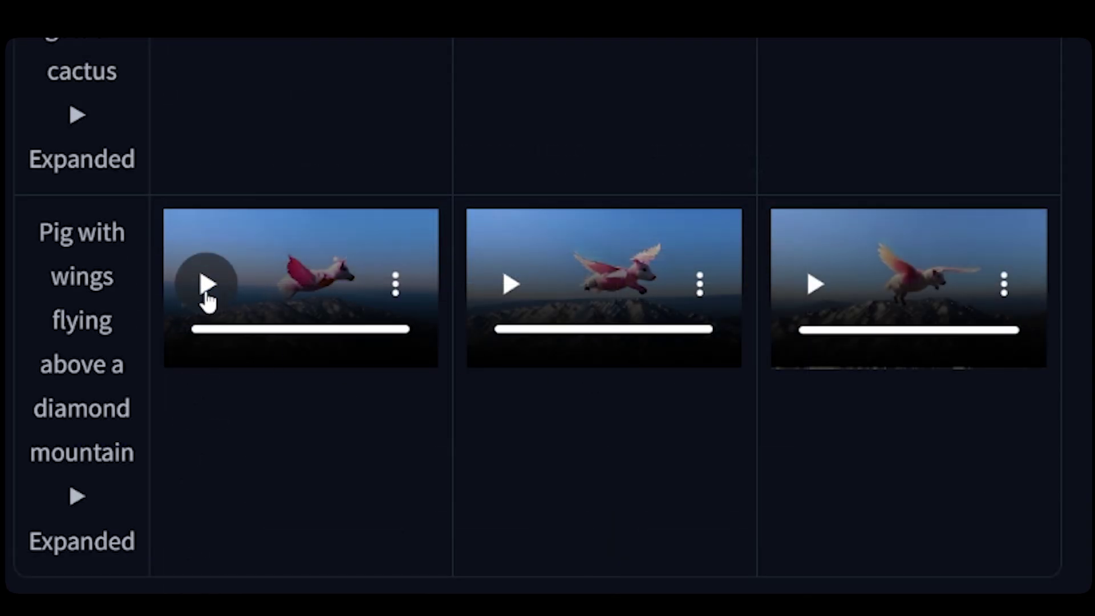
- Play the three Pig with wings demo comparison videos
{"action": "left_click", "coordinate": [207, 285]}
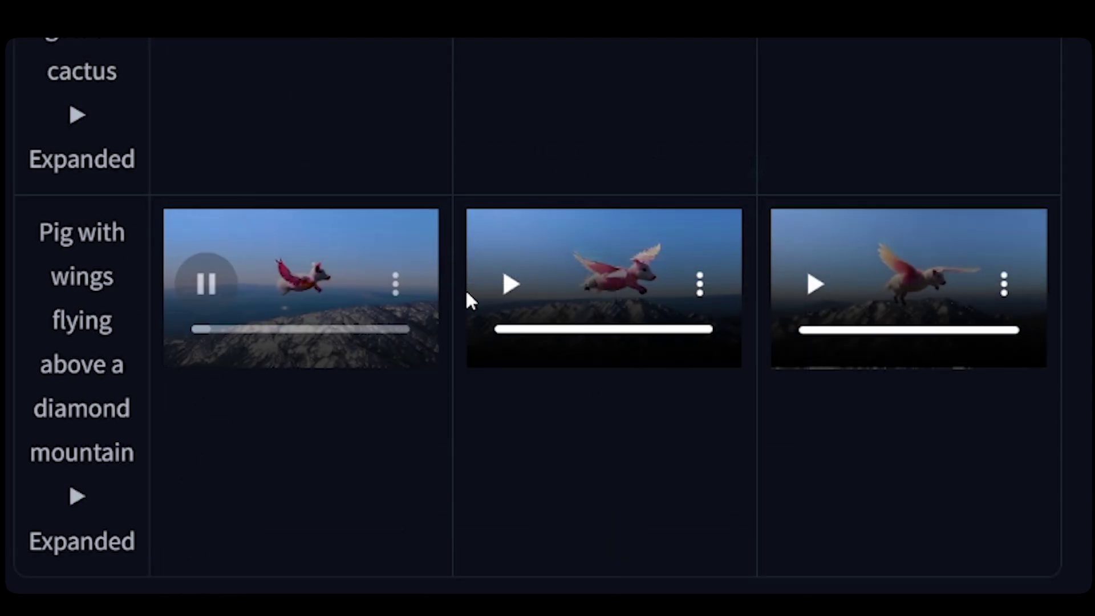
{"action": "left_click", "coordinate": [509, 283]}
{"action": "left_click", "coordinate": [815, 283]}
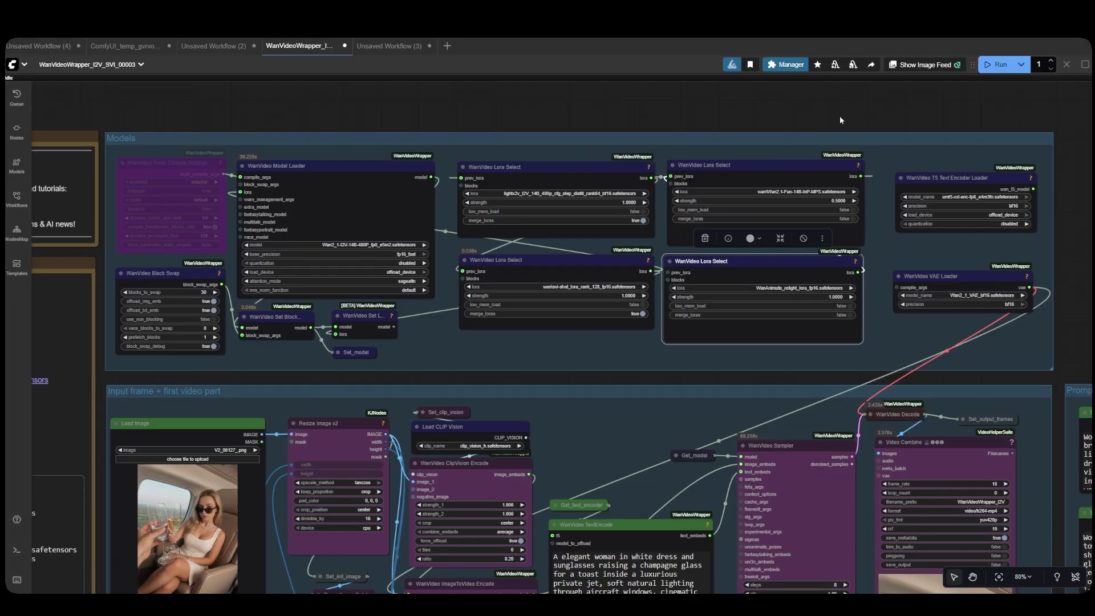
{"action": "left_click", "coordinate": [778, 174], "text": "shift"}
{"action": "key", "text": "ctrl+b"}
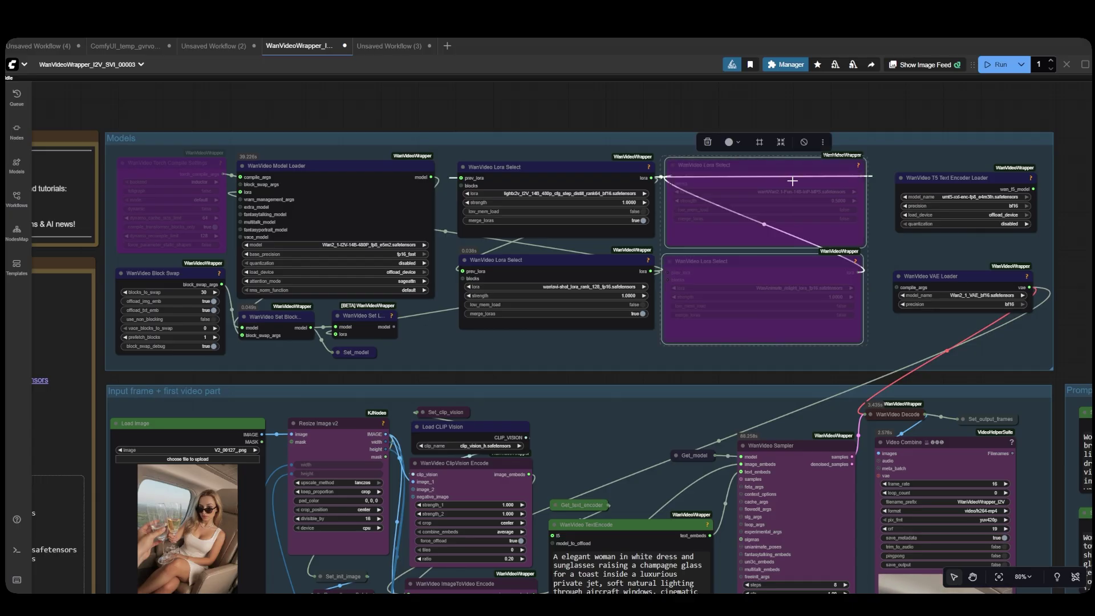
{"action": "key", "text": "ctrl+b"}
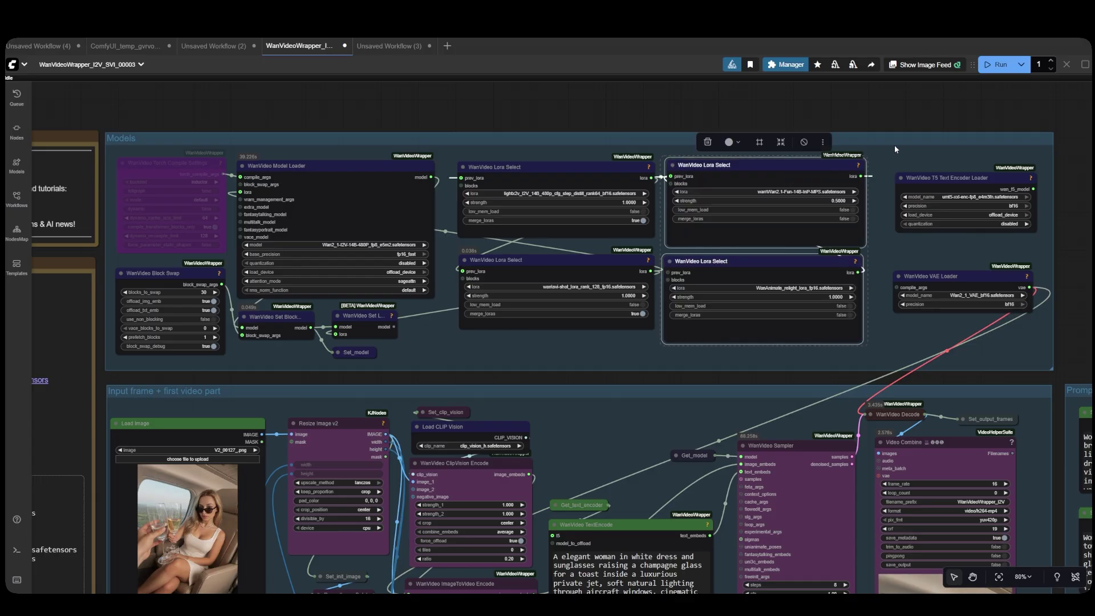
{"action": "left_click", "coordinate": [870, 123]}
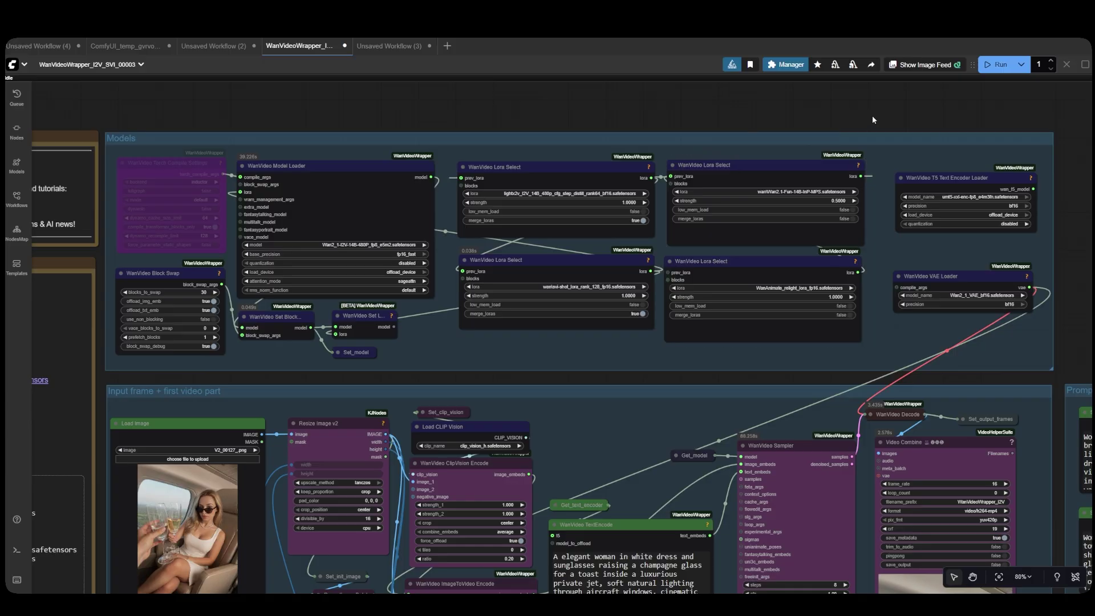
{"action": "left_click", "coordinate": [940, 178]}
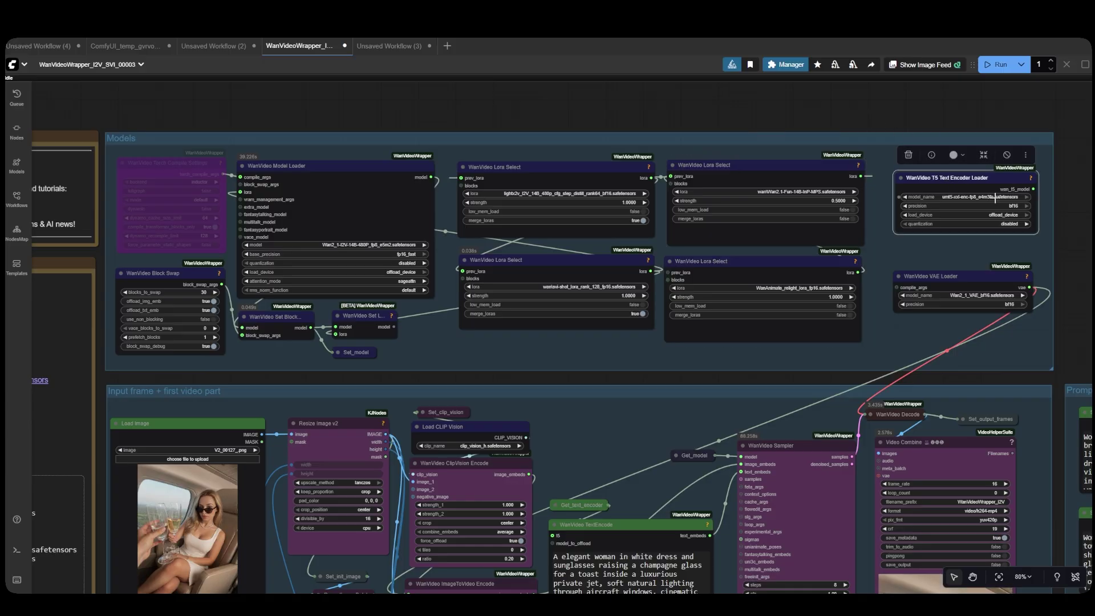
{"action": "mouse_move", "coordinate": [995, 198]}
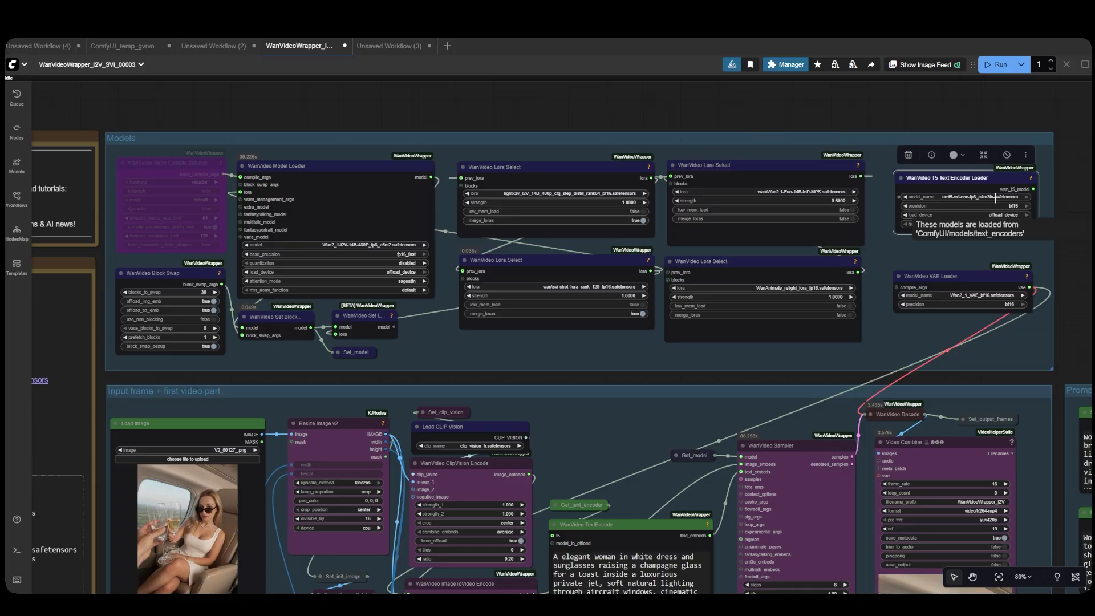
{"action": "left_click", "coordinate": [966, 276]}
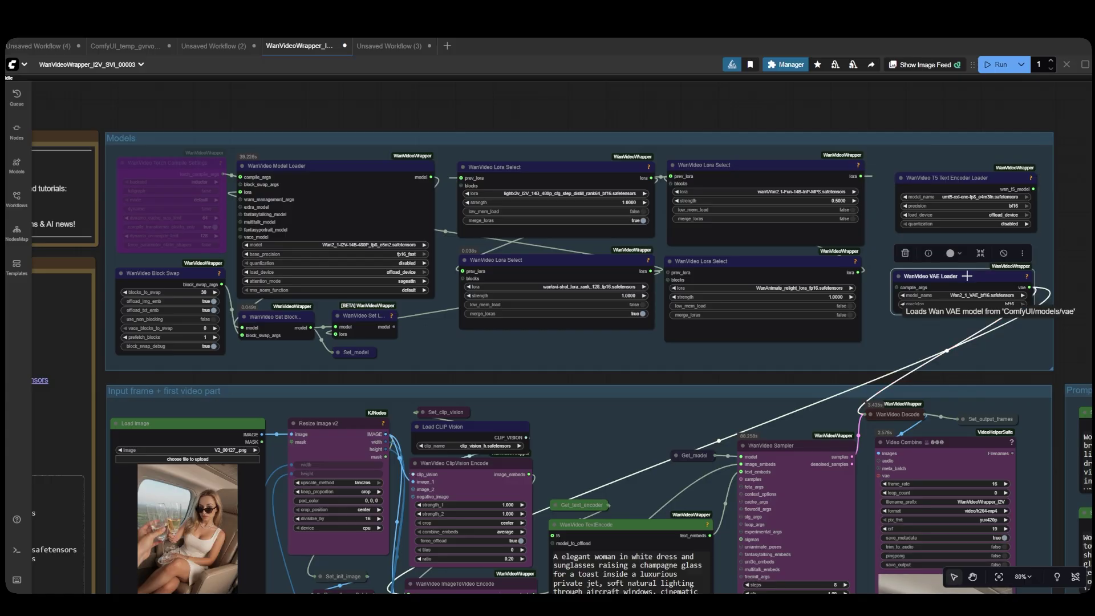
{"action": "left_click", "coordinate": [875, 251]}
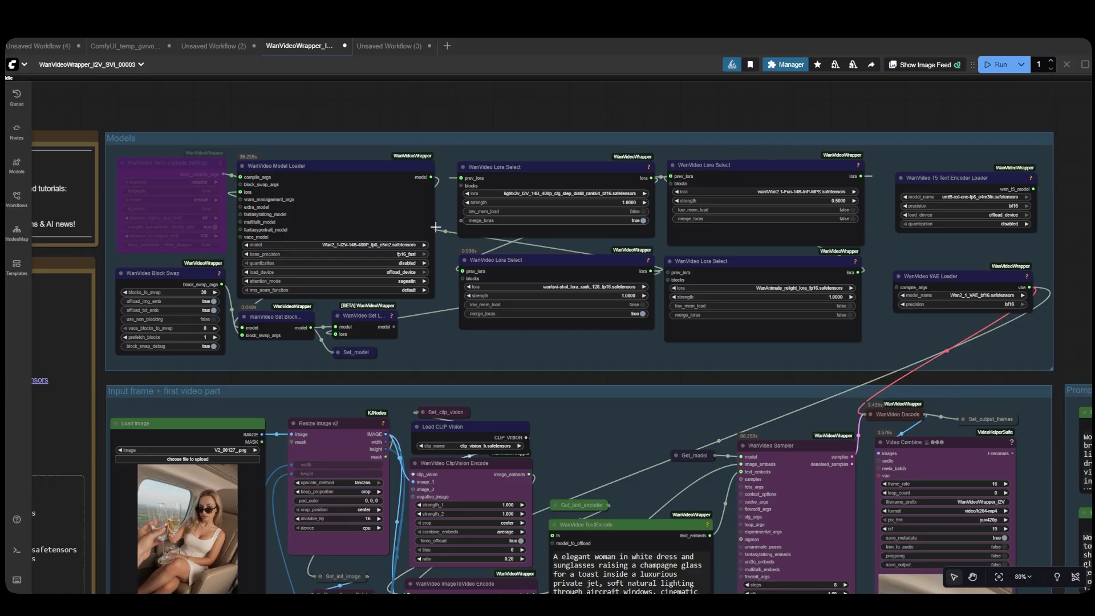
{"action": "left_click_drag", "start_coordinate": [221, 118], "coordinate": [645, 76]}
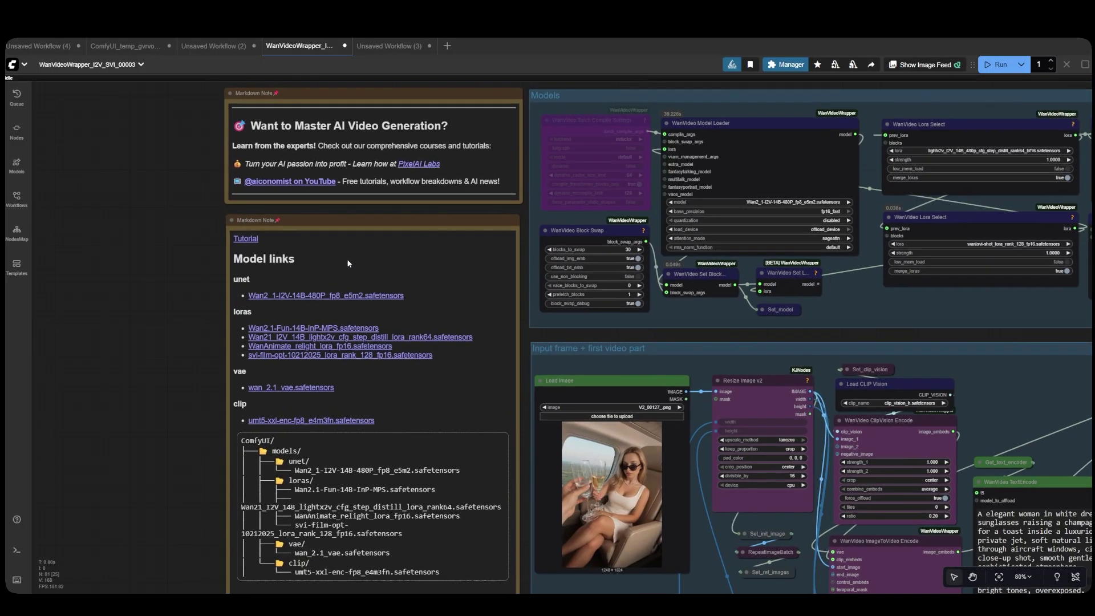
{"action": "left_click_drag", "start_coordinate": [190, 335], "coordinate": [151, 241]}
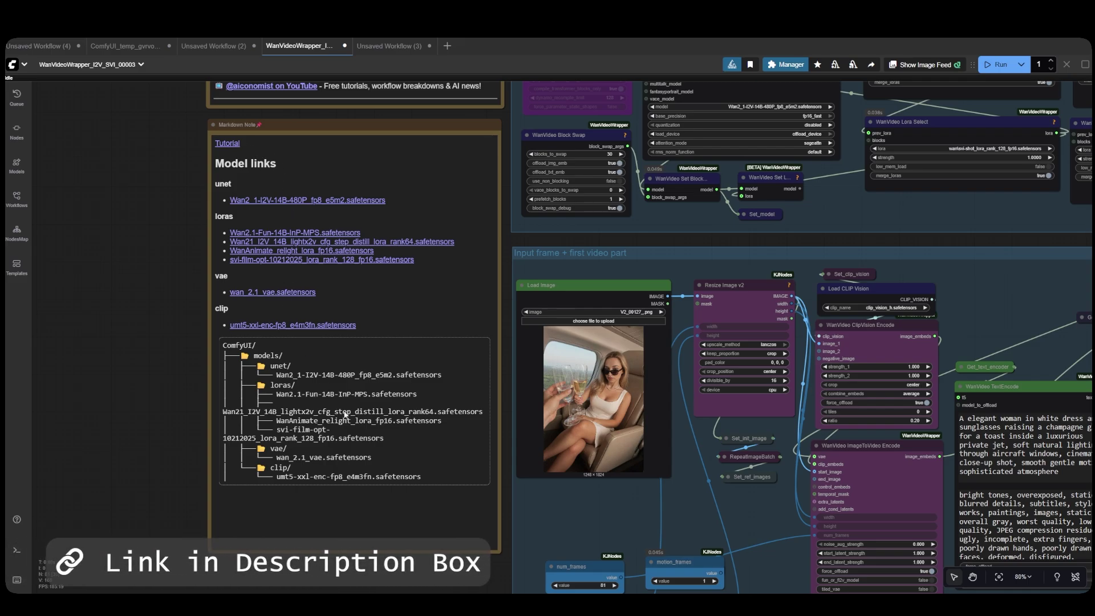
{"action": "scroll", "coordinate": [201, 177], "scroll_direction": "down", "scroll_amount": 10}
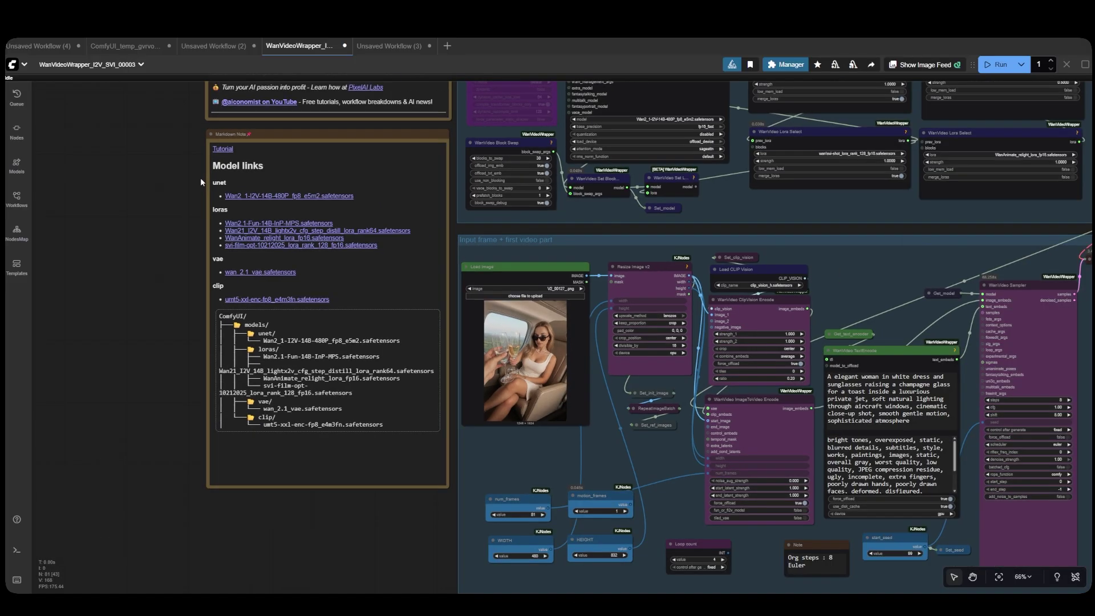
- Frame the workflow and zoom onto the 'Input frame + first video part' group
{"action": "left_click_drag", "start_coordinate": [765, 140], "coordinate": [605, 163]}
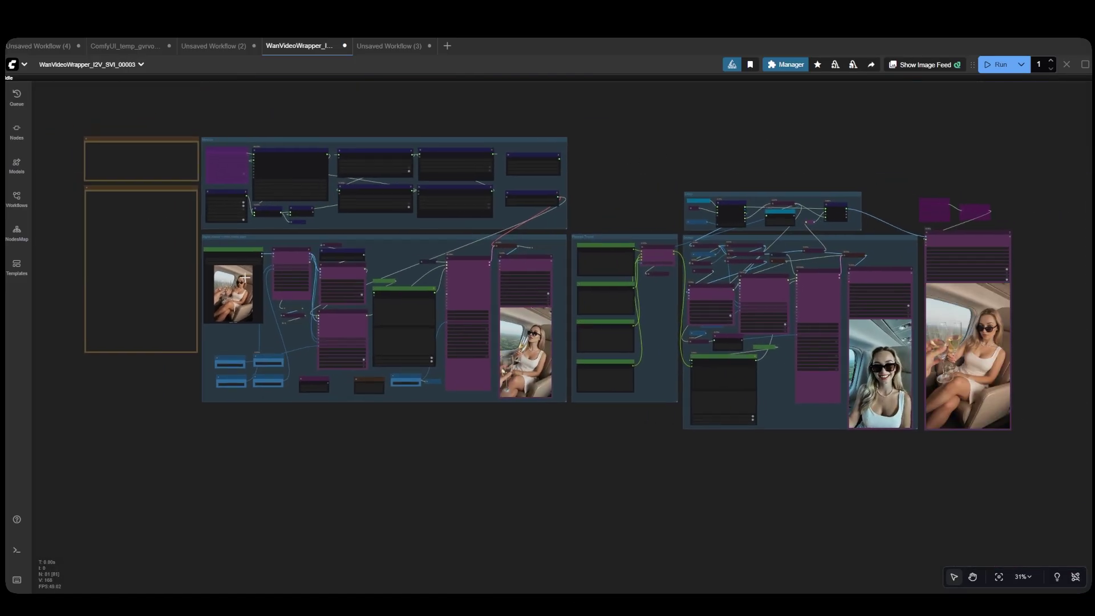
{"action": "scroll", "coordinate": [166, 277], "scroll_direction": "up", "scroll_amount": 15}
{"action": "scroll", "coordinate": [256, 325], "scroll_direction": "up", "scroll_amount": 2}
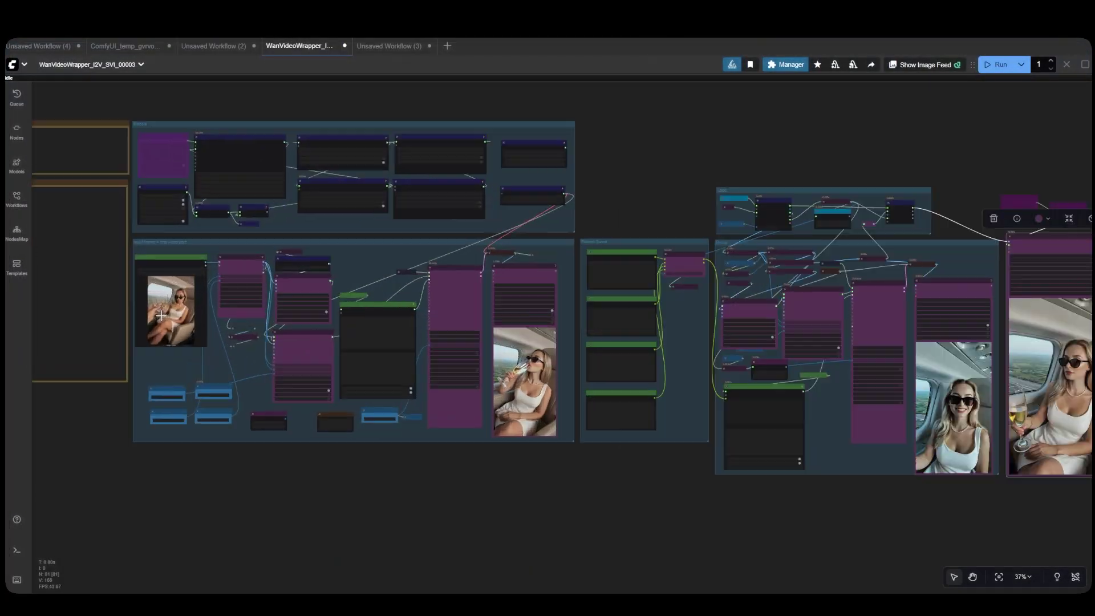
{"action": "scroll", "coordinate": [241, 350], "scroll_direction": "up", "scroll_amount": 10}
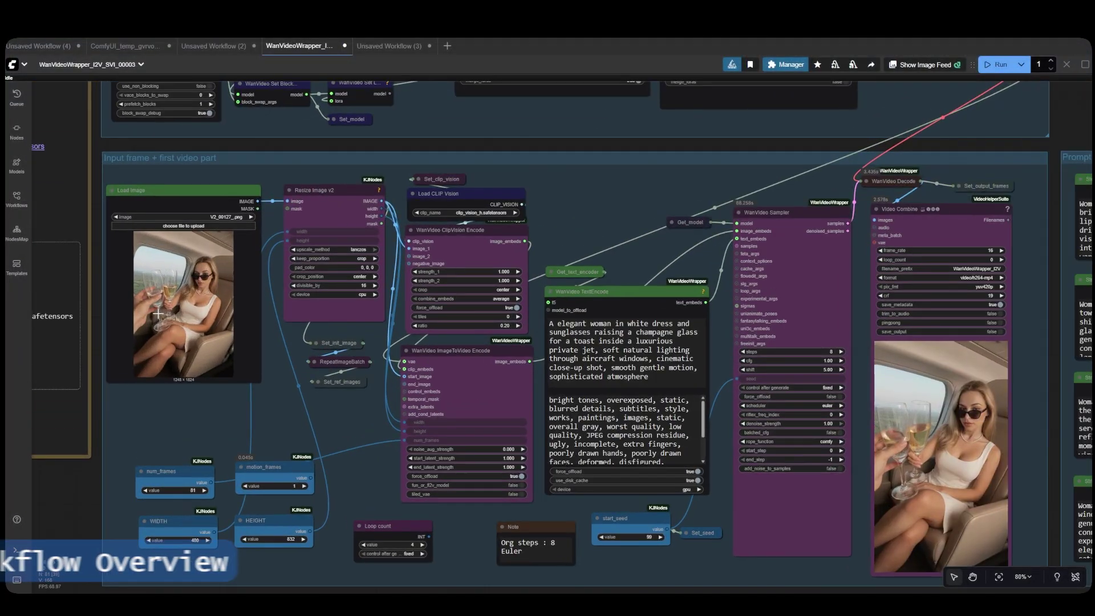
{"action": "scroll", "coordinate": [240, 351], "scroll_direction": "down", "scroll_amount": 1}
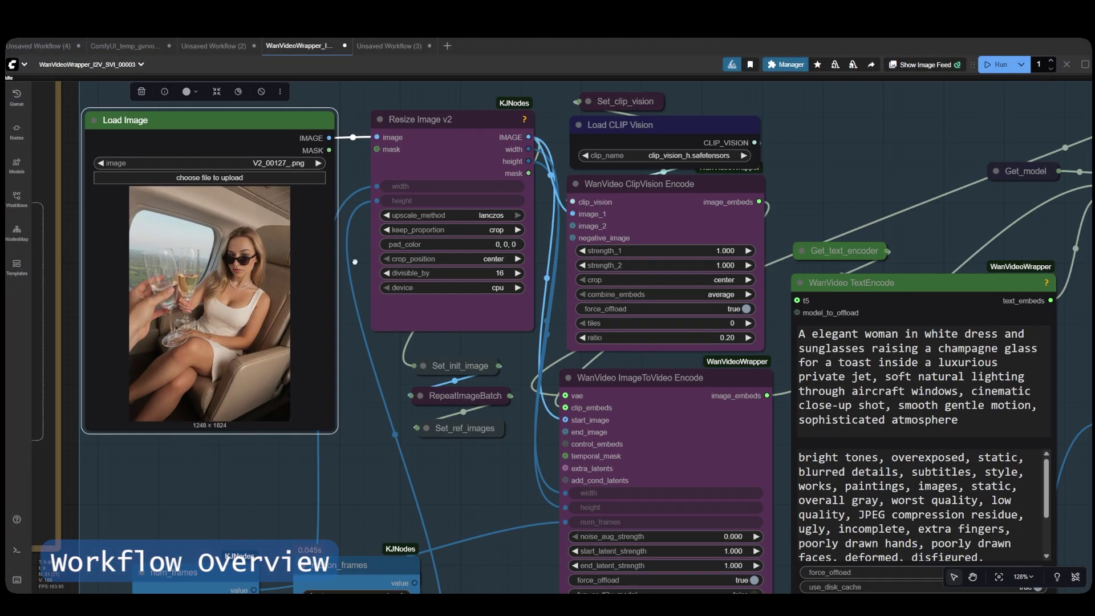
{"action": "left_click_drag", "start_coordinate": [570, 108], "coordinate": [538, 157]}
{"action": "left_click", "coordinate": [476, 156]}
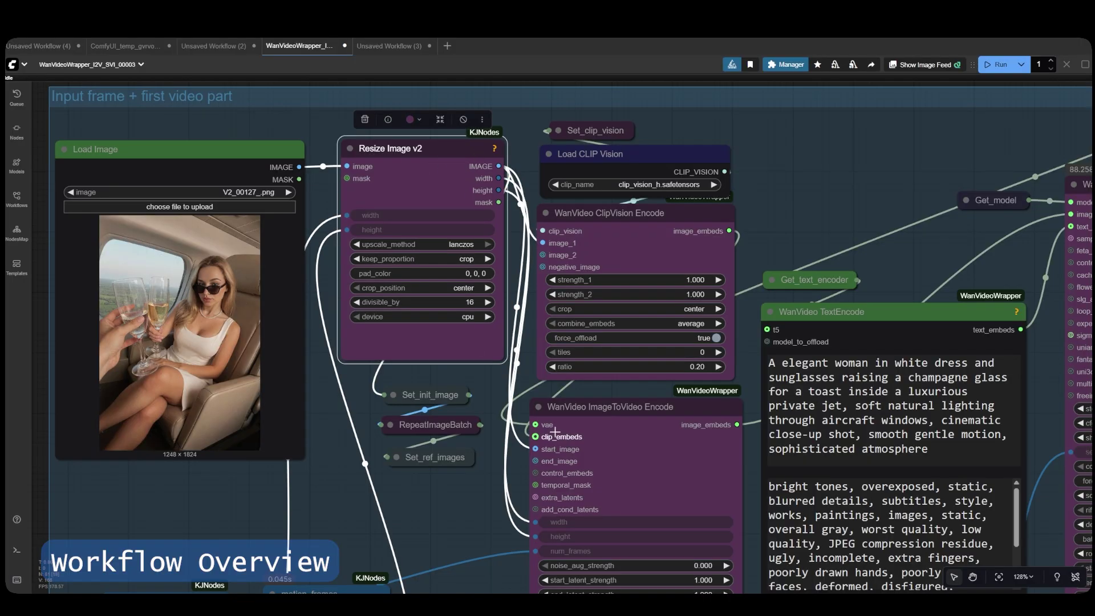
{"action": "scroll", "coordinate": [501, 416], "scroll_direction": "down", "scroll_amount": 3}
{"action": "scroll", "coordinate": [501, 415], "scroll_direction": "right", "scroll_amount": 2}
{"action": "left_click", "coordinate": [502, 416]}
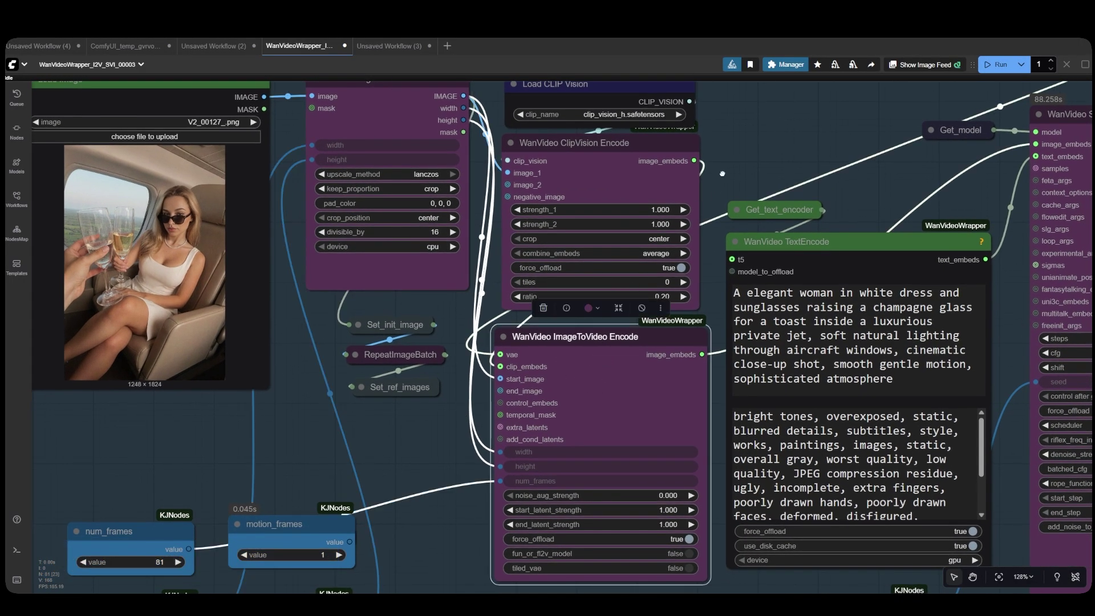
{"action": "scroll", "coordinate": [583, 138], "scroll_direction": "up", "scroll_amount": 2}
{"action": "left_click", "coordinate": [583, 138]}
{"action": "left_click", "coordinate": [758, 200]}
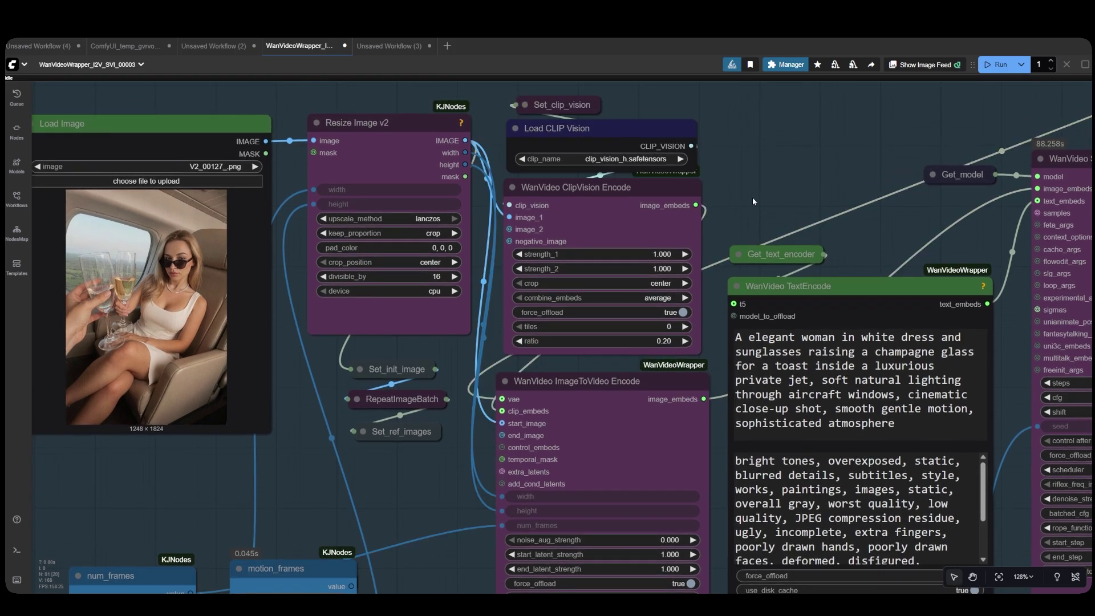
{"action": "left_click_drag", "start_coordinate": [393, 507], "coordinate": [502, 323]}
{"action": "scroll", "coordinate": [274, 499], "scroll_direction": "up", "scroll_amount": 4}
{"action": "left_click", "coordinate": [434, 460]}
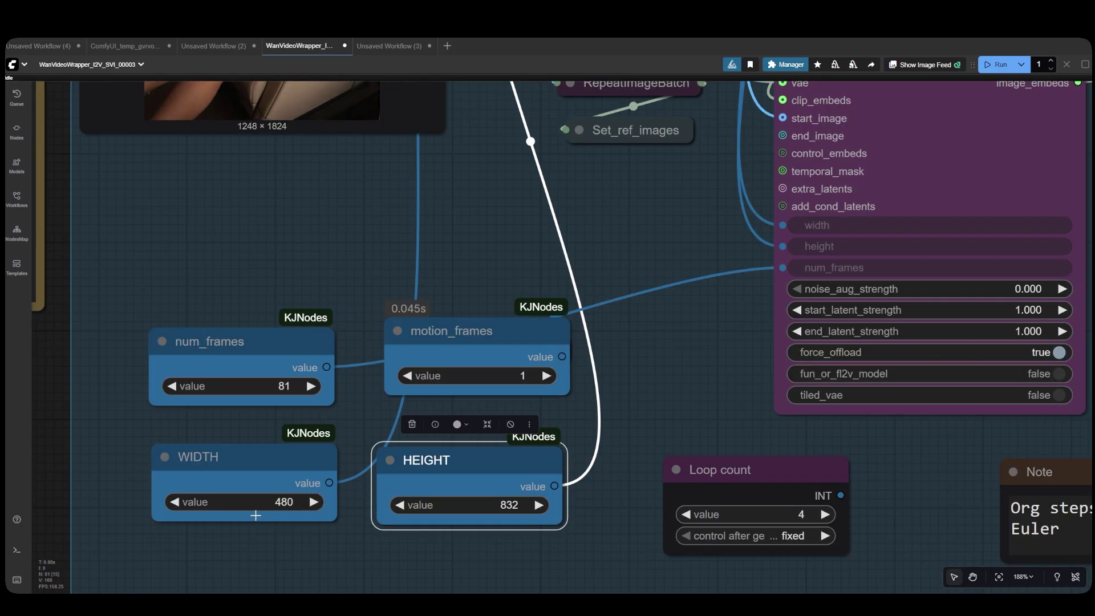
{"action": "left_click", "coordinate": [344, 483]}
{"action": "left_click", "coordinate": [508, 506]}
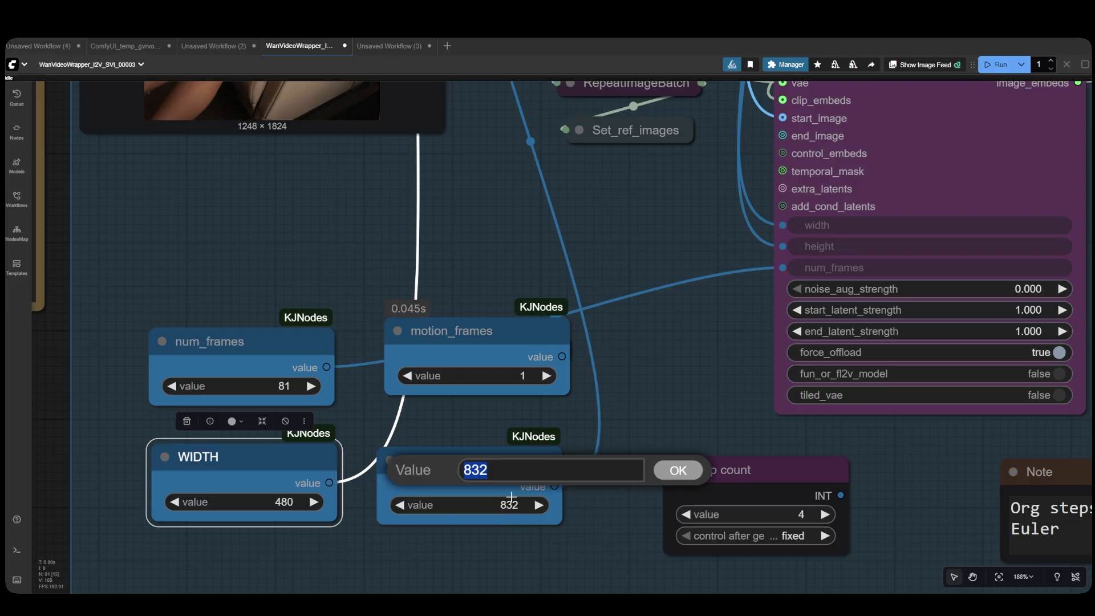
{"action": "left_click", "coordinate": [598, 420]}
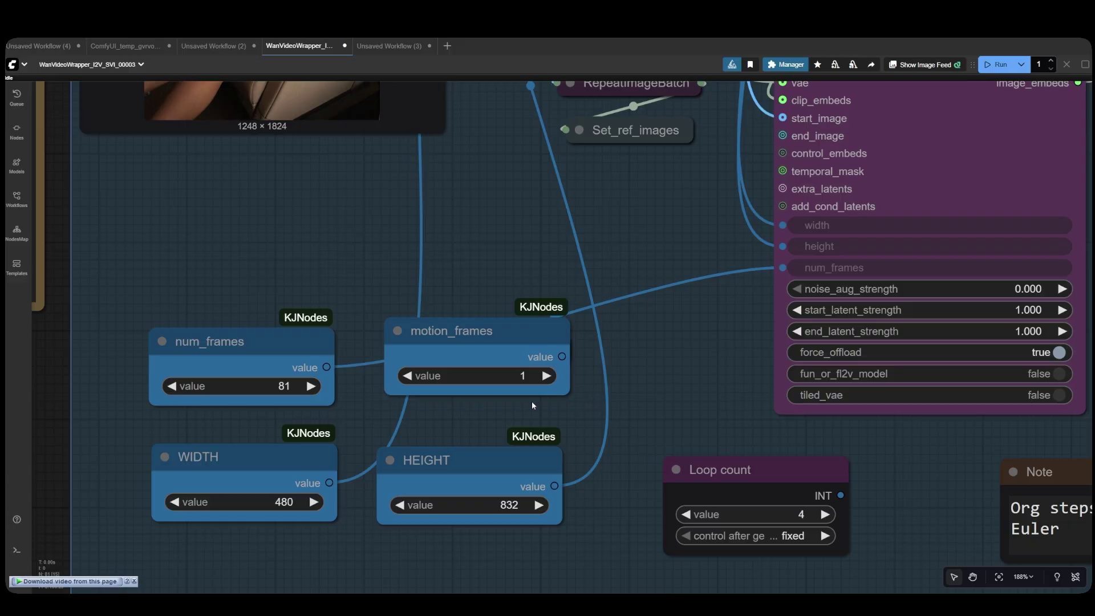
{"action": "left_click_drag", "start_coordinate": [279, 358], "coordinate": [280, 356]}
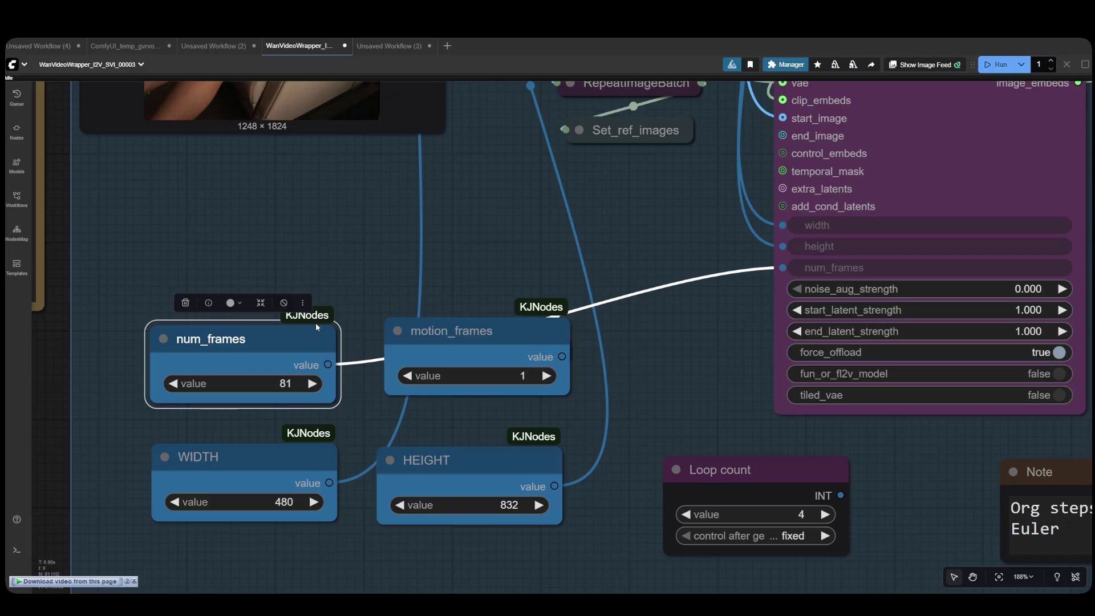
{"action": "left_click_drag", "start_coordinate": [507, 337], "coordinate": [510, 342]}
{"action": "left_click", "coordinate": [526, 382]}
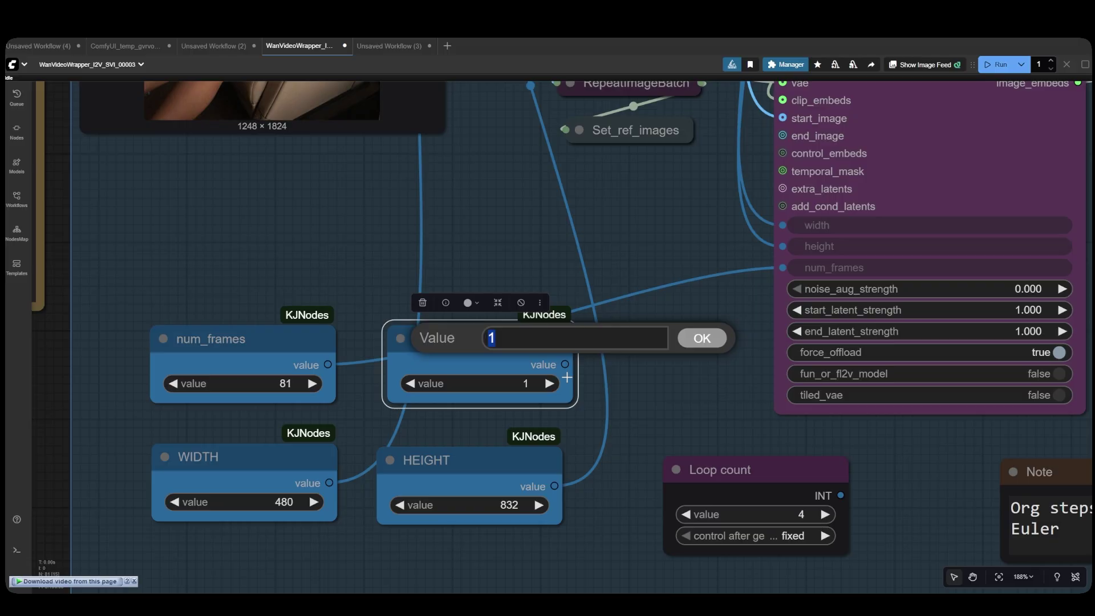
{"action": "left_click_drag", "start_coordinate": [215, 153], "coordinate": [883, 147]}
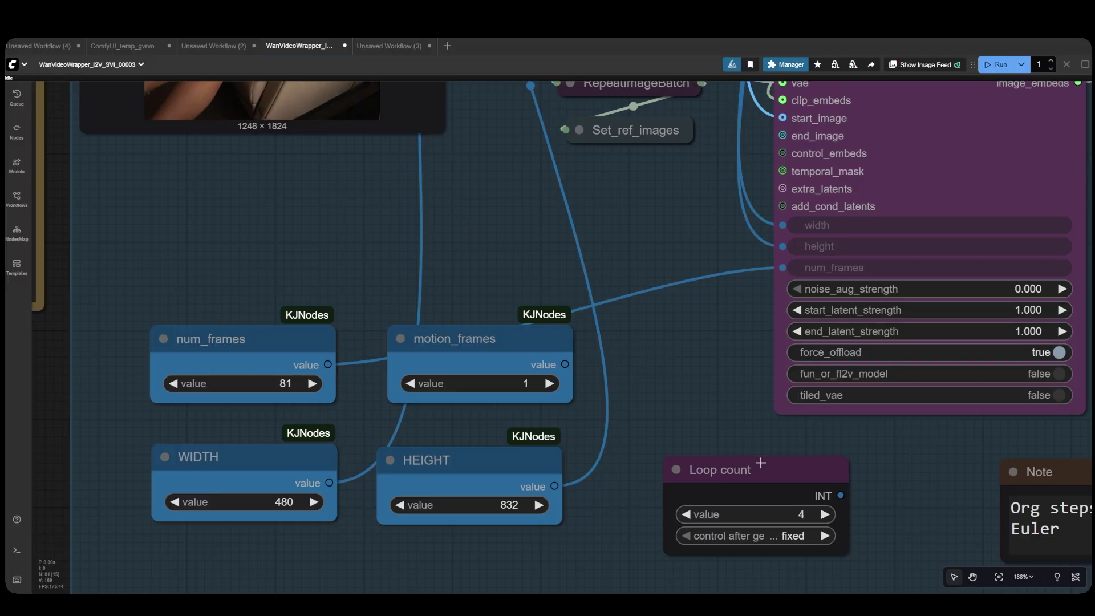
{"action": "left_click_drag", "start_coordinate": [807, 478], "coordinate": [781, 328]}
{"action": "left_click", "coordinate": [766, 364]}
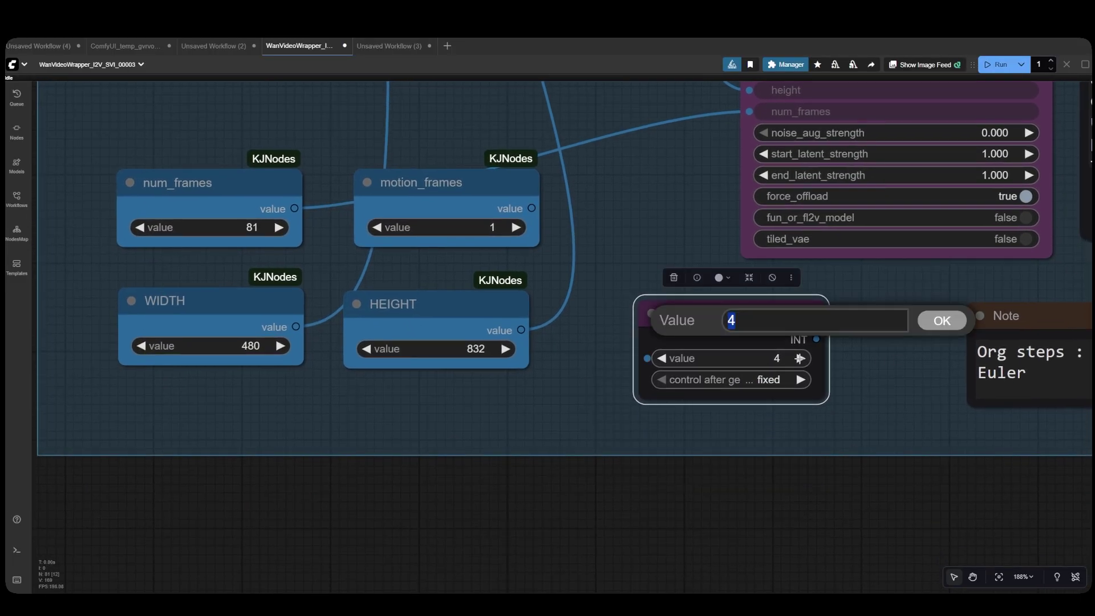
{"action": "type", "text": "5"}
{"action": "key", "text": "BackSpace"}
{"action": "type", "text": "6"}
{"action": "key", "text": "BackSpace"}
{"action": "key", "text": "Escape"}
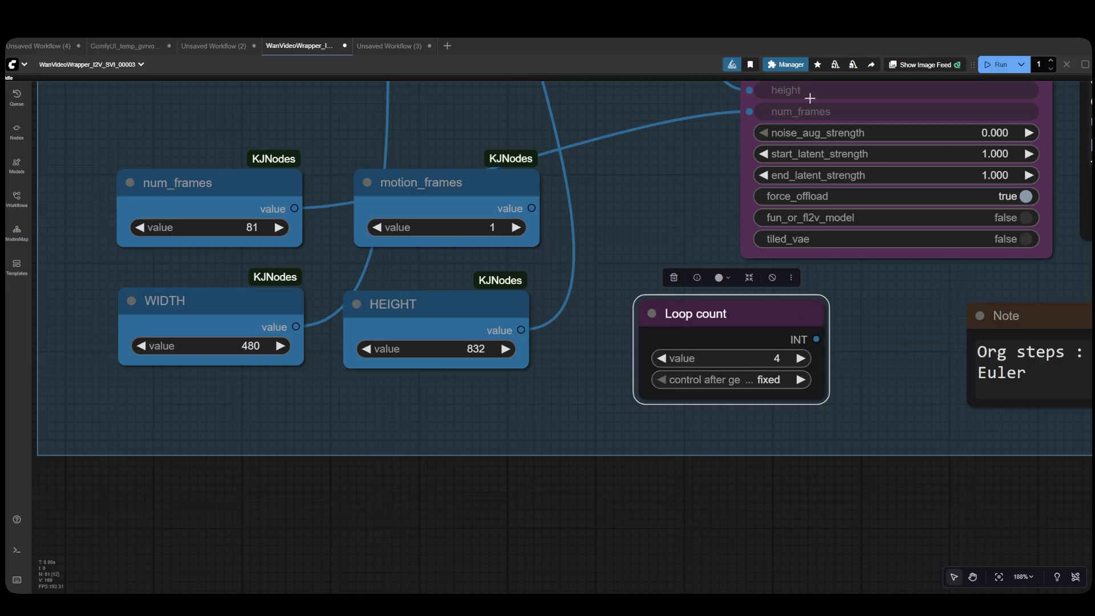
{"action": "left_click", "coordinate": [853, 289]}
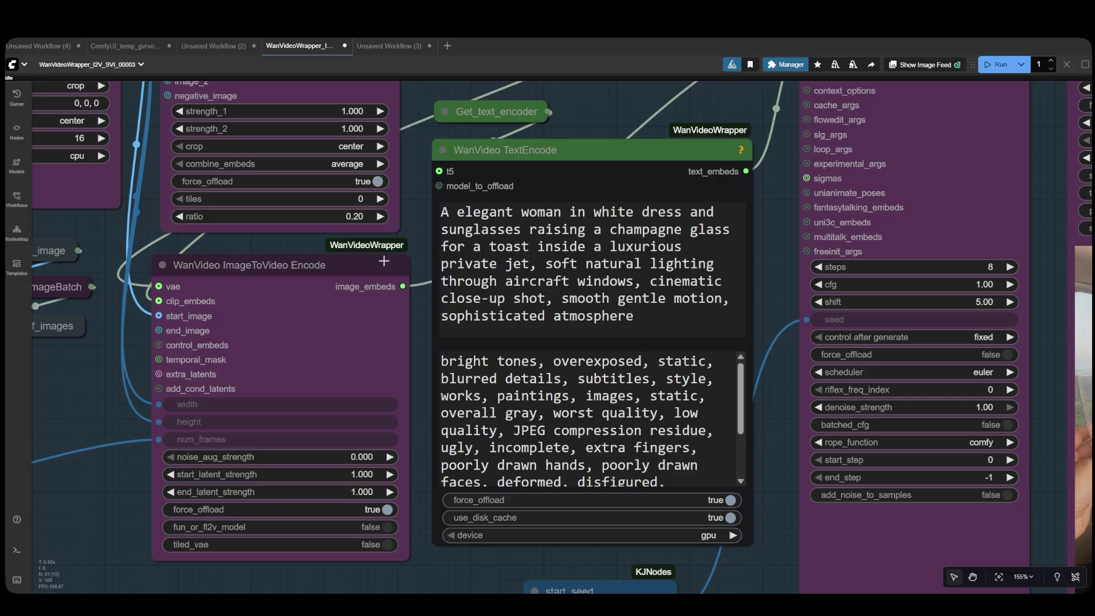
- Select each Prompt Travel prompt in turn and scroll through their texts
{"action": "scroll", "coordinate": [383, 261], "scroll_direction": "down", "scroll_amount": 10}
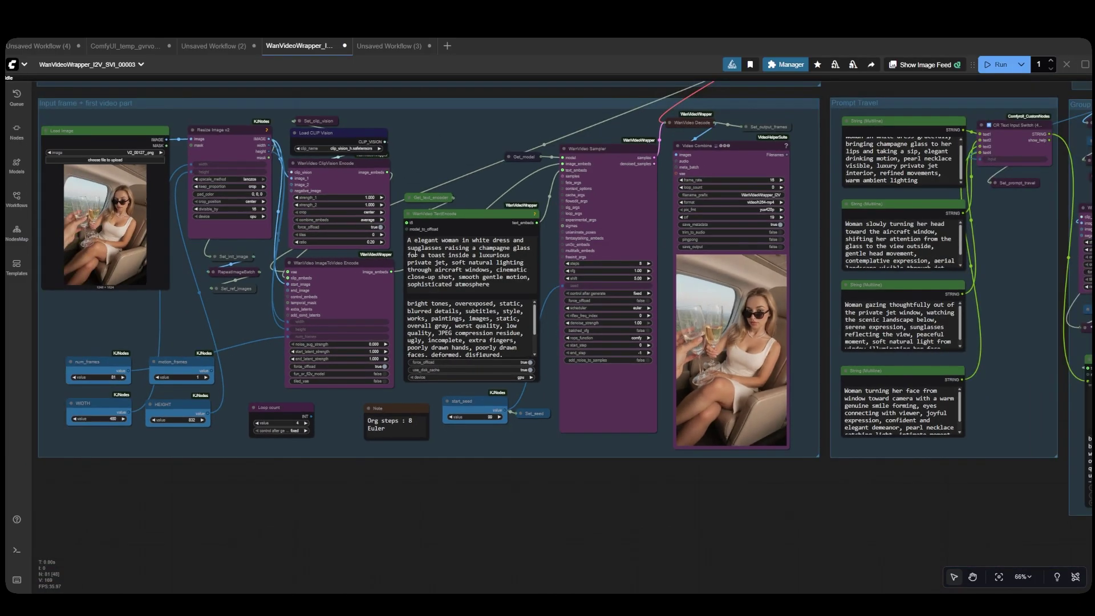
{"action": "scroll", "coordinate": [863, 174], "scroll_direction": "up", "scroll_amount": 8}
{"action": "scroll", "coordinate": [863, 174], "scroll_direction": "up", "scroll_amount": 3}
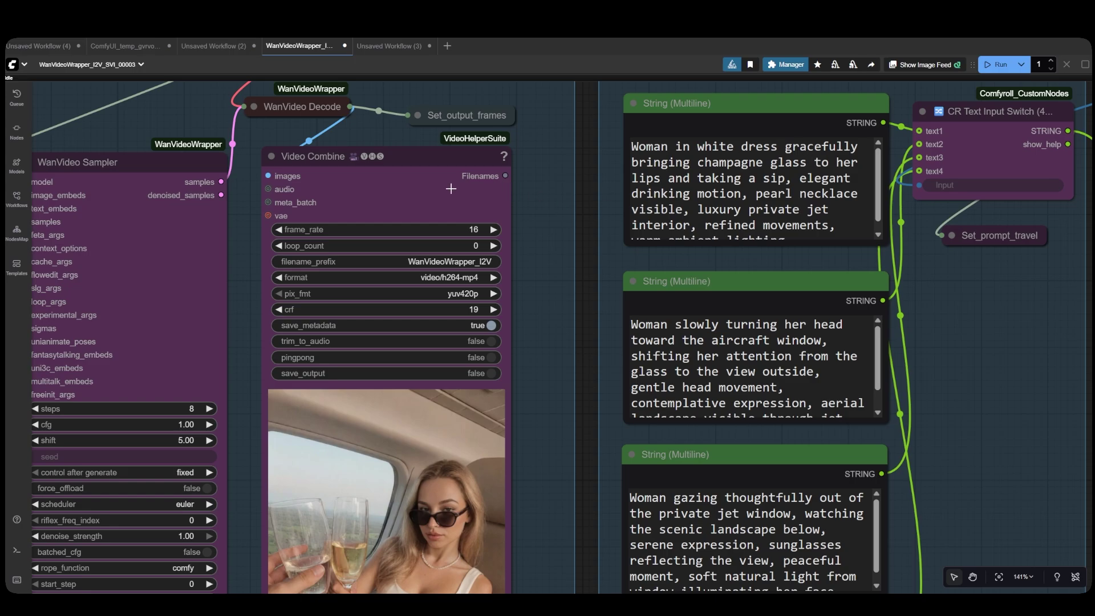
{"action": "left_click", "coordinate": [764, 114]}
{"action": "left_click", "coordinate": [772, 277]}
{"action": "left_click", "coordinate": [766, 456]}
{"action": "scroll", "coordinate": [767, 460], "scroll_direction": "down", "scroll_amount": 3}
{"action": "left_click", "coordinate": [772, 483]}
{"action": "scroll", "coordinate": [905, 313], "scroll_direction": "up", "scroll_amount": 5}
{"action": "scroll", "coordinate": [930, 357], "scroll_direction": "down", "scroll_amount": 6}
{"action": "scroll", "coordinate": [930, 357], "scroll_direction": "up", "scroll_amount": 2}
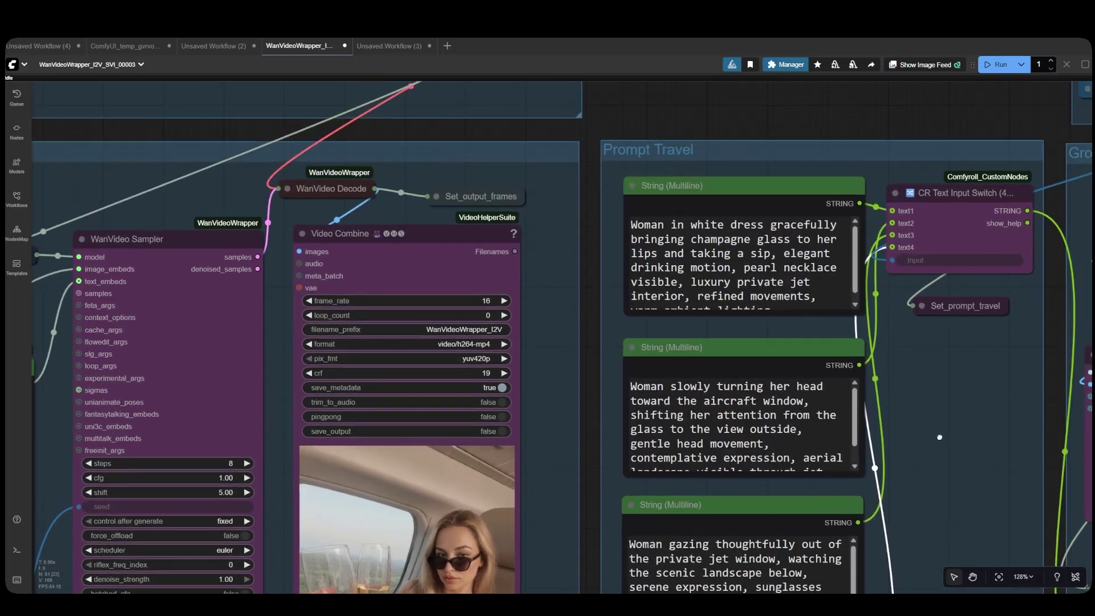
- Enlarge the first Prompt Travel box so its full text fits, then review the others
{"action": "left_click_drag", "start_coordinate": [856, 308], "coordinate": [858, 310]}
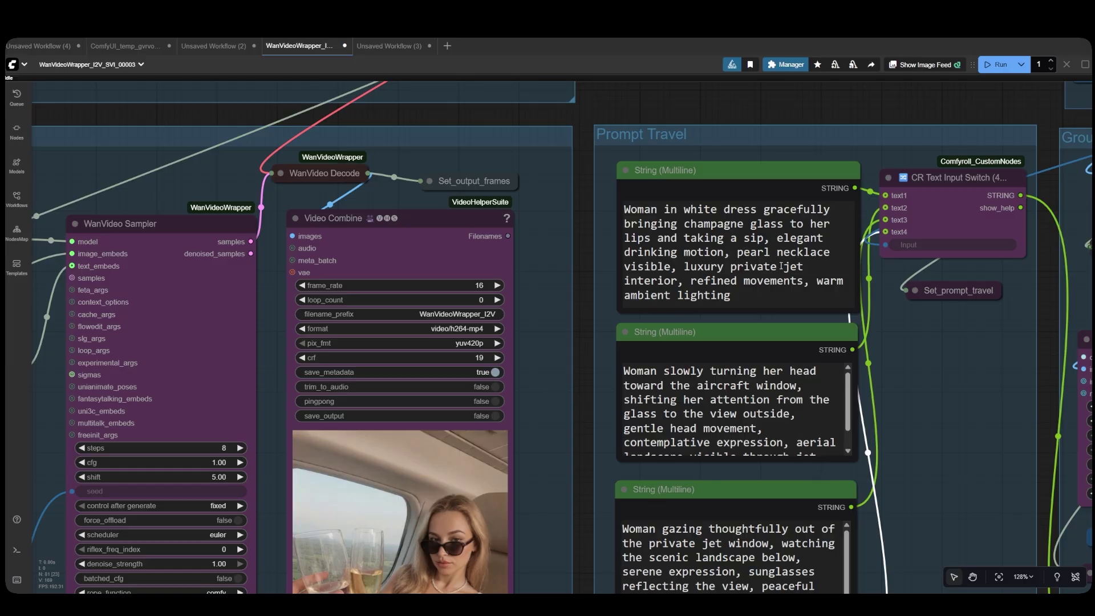
{"action": "left_click", "coordinate": [774, 337]}
{"action": "scroll", "coordinate": [822, 396], "scroll_direction": "down", "scroll_amount": 2}
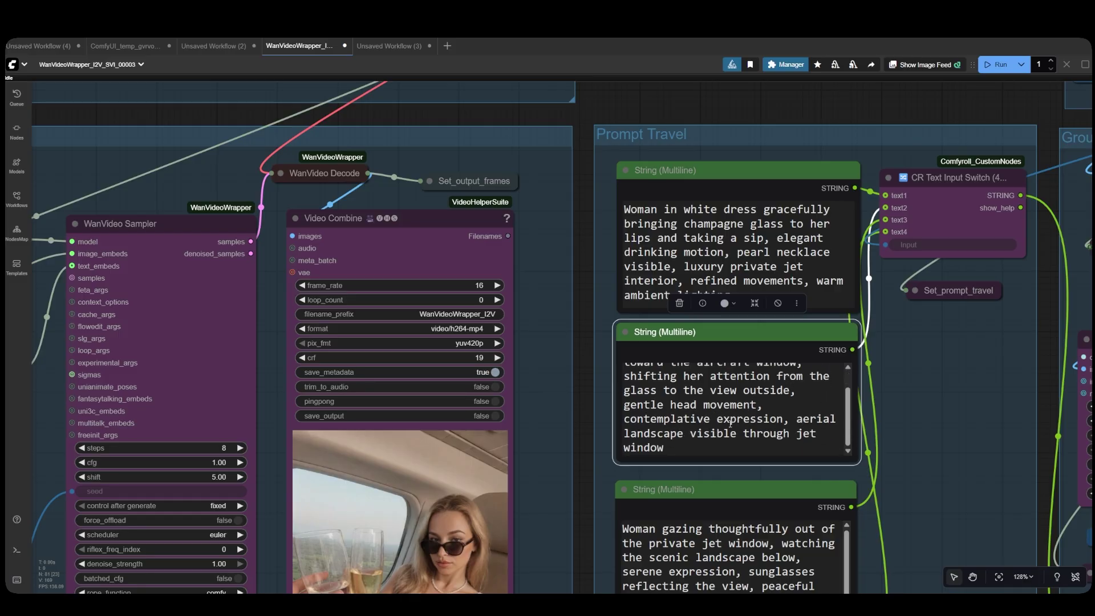
{"action": "scroll", "coordinate": [891, 435], "scroll_direction": "down", "scroll_amount": 4}
{"action": "scroll", "coordinate": [832, 402], "scroll_direction": "down", "scroll_amount": 1}
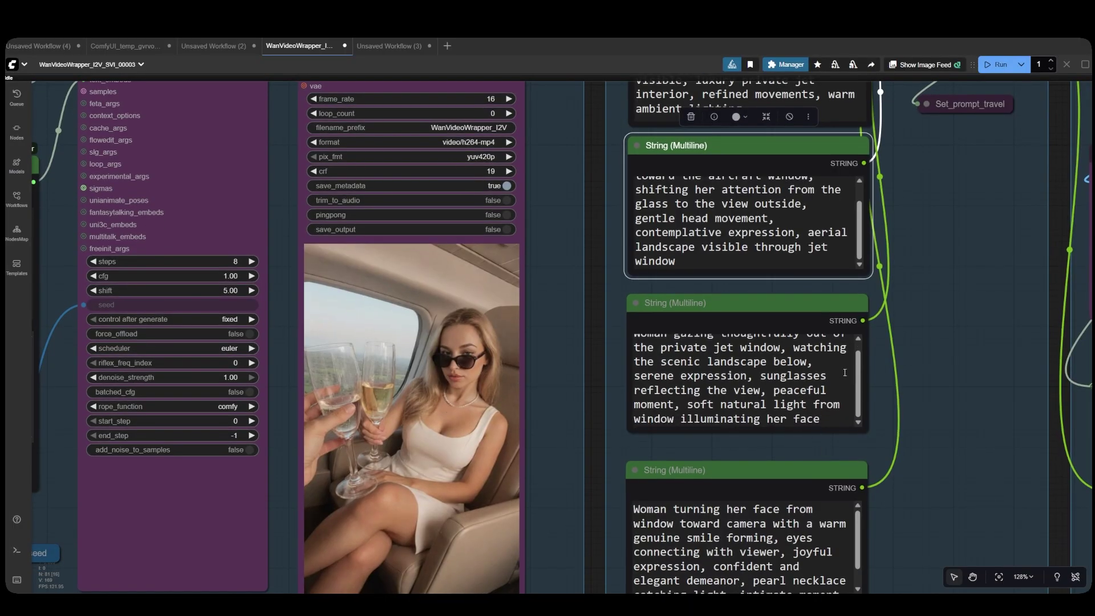
{"action": "scroll", "coordinate": [845, 372], "scroll_direction": "up", "scroll_amount": 1}
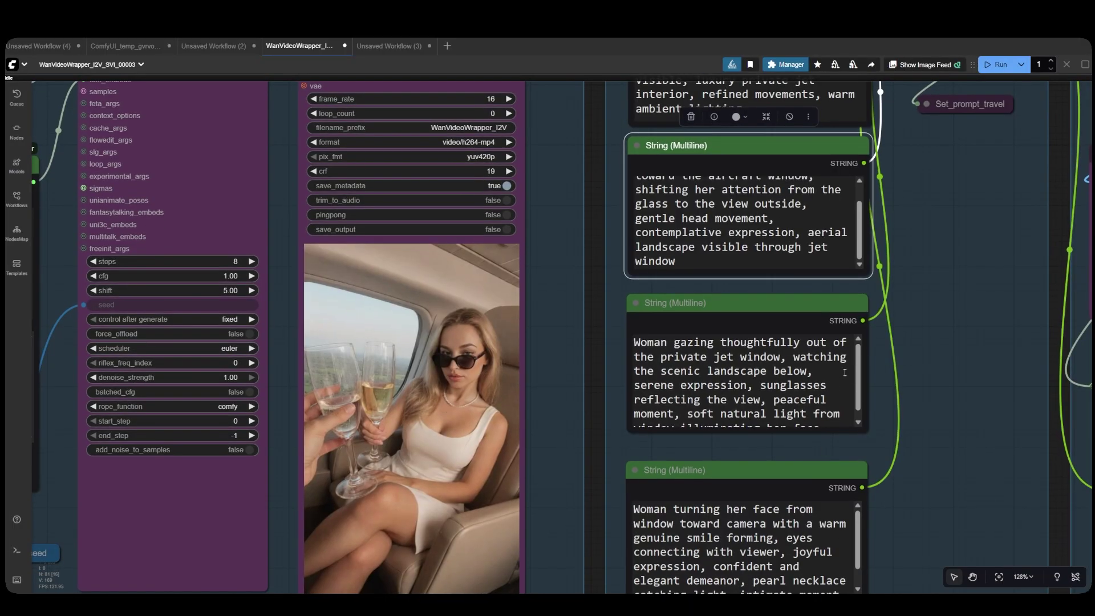
{"action": "scroll", "coordinate": [845, 372], "scroll_direction": "down", "scroll_amount": 1}
{"action": "scroll", "coordinate": [905, 303], "scroll_direction": "down", "scroll_amount": 3}
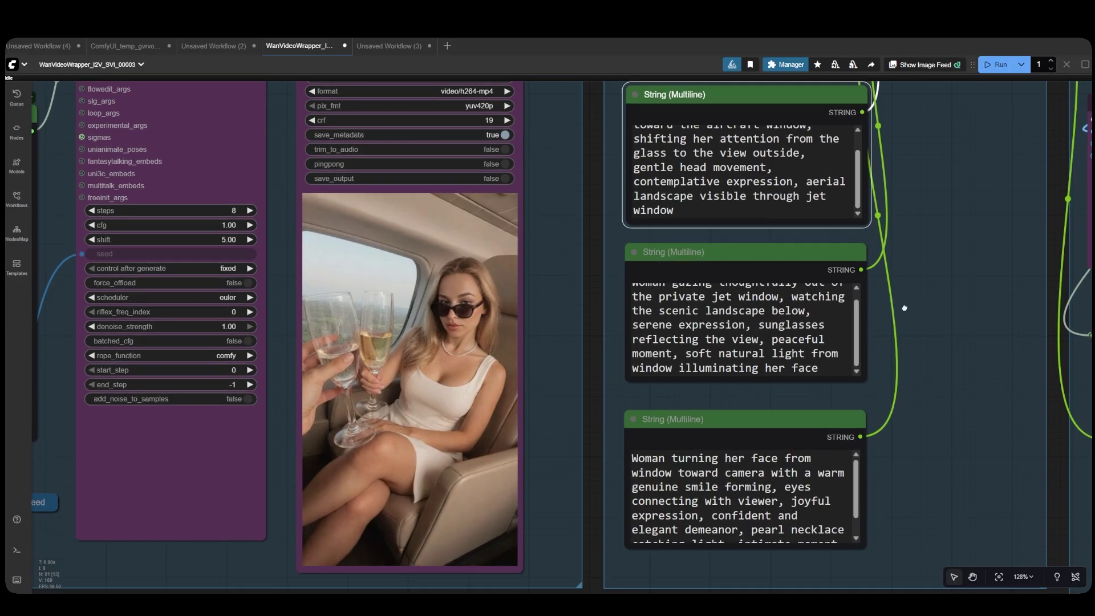
{"action": "scroll", "coordinate": [810, 410], "scroll_direction": "down", "scroll_amount": 1}
{"action": "scroll", "coordinate": [833, 412], "scroll_direction": "up", "scroll_amount": 1}
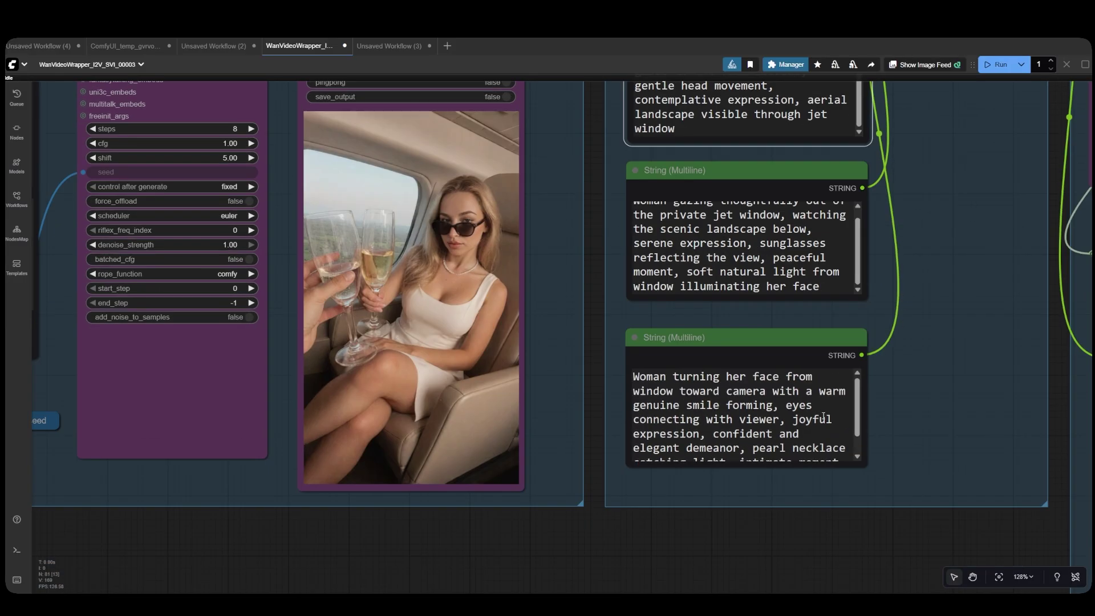
{"action": "scroll", "coordinate": [918, 344], "scroll_direction": "down", "scroll_amount": 5}
{"action": "left_click_drag", "start_coordinate": [918, 344], "coordinate": [316, 386]}
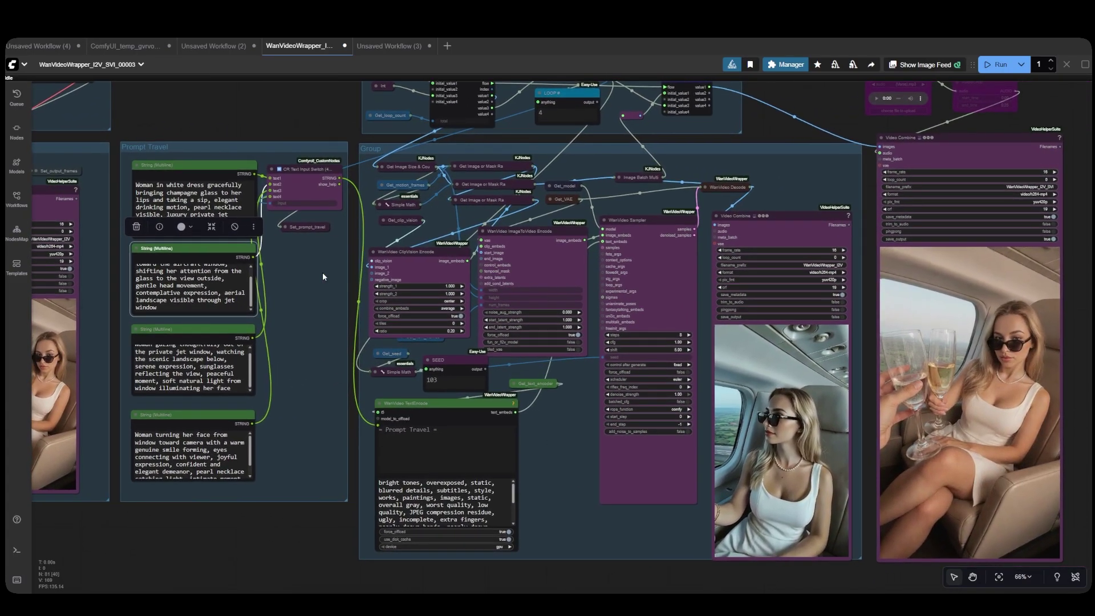
{"action": "left_click_drag", "start_coordinate": [322, 276], "coordinate": [277, 337]}
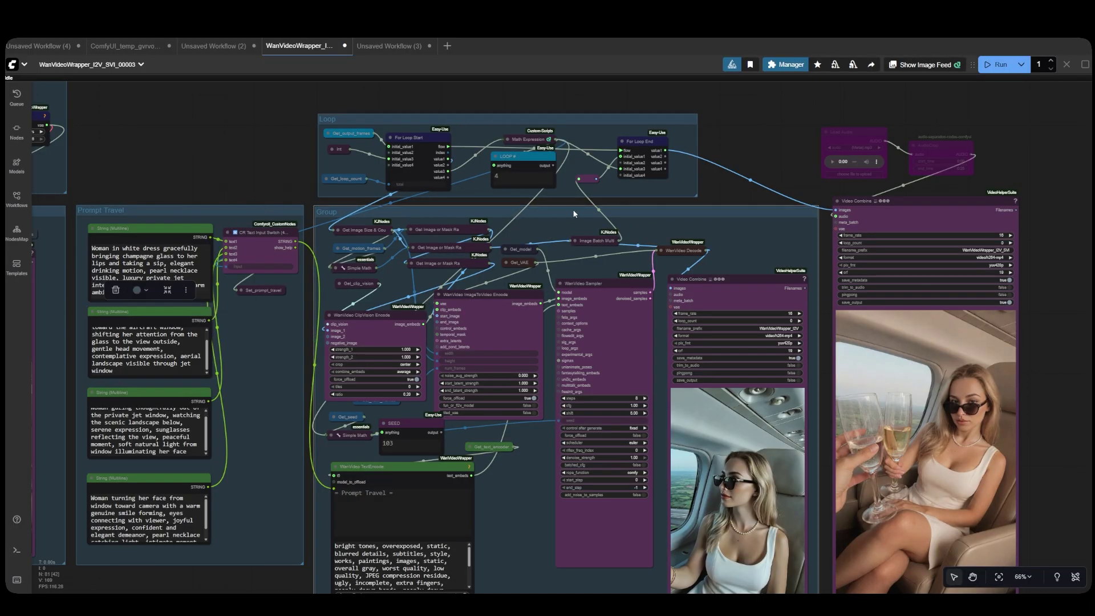
{"action": "scroll", "coordinate": [849, 104], "scroll_direction": "up", "scroll_amount": 2}
{"action": "left_click_drag", "start_coordinate": [806, 105], "coordinate": [712, 107]}
{"action": "left_click_drag", "start_coordinate": [543, 179], "coordinate": [545, 177]}
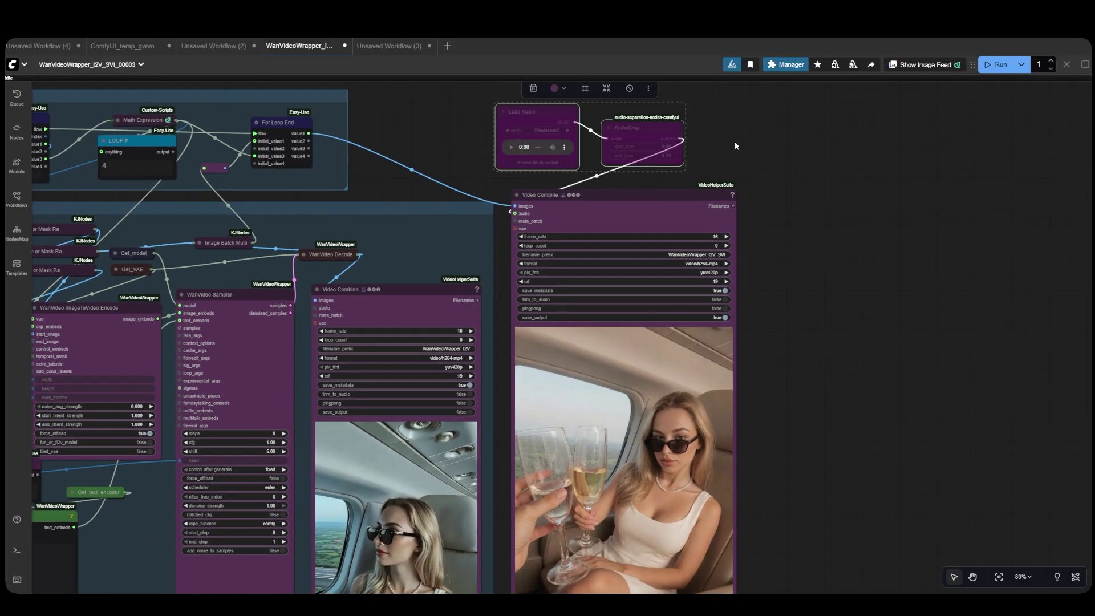
{"action": "scroll", "coordinate": [821, 177], "scroll_direction": "down", "scroll_amount": 12}
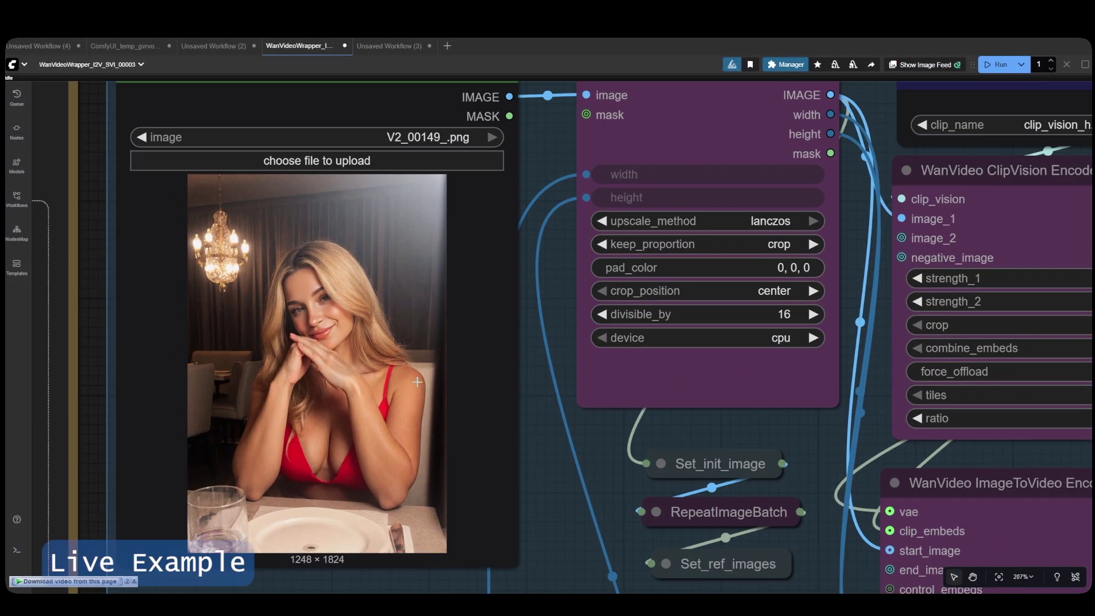
{"action": "scroll", "coordinate": [372, 402], "scroll_direction": "down", "scroll_amount": 3}
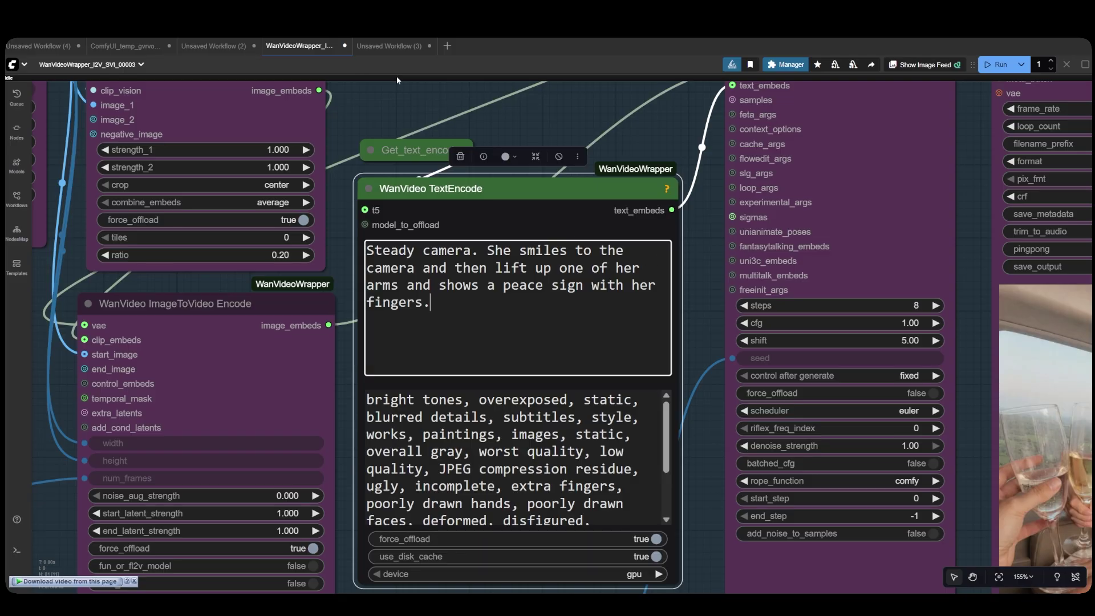
- Replace the first Prompt Travel text with the Steady camera prompt, removing the trailing space
{"action": "scroll", "coordinate": [332, 210], "scroll_direction": "down", "scroll_amount": 8}
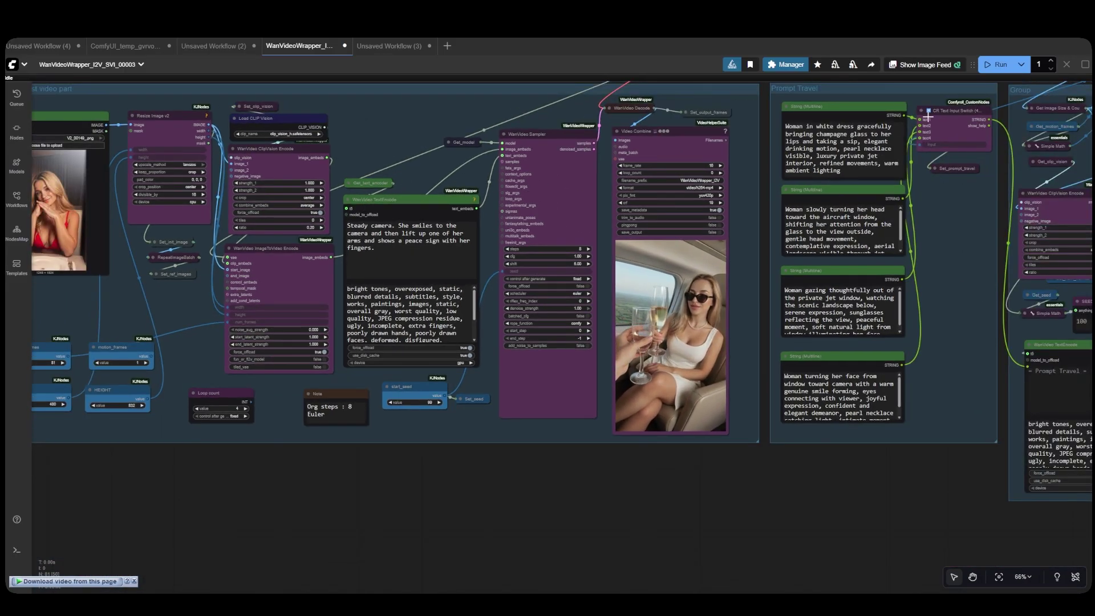
{"action": "scroll", "coordinate": [1005, 97], "scroll_direction": "up", "scroll_amount": 4}
{"action": "left_click", "coordinate": [761, 168]}
{"action": "key", "text": "ctrl+a"}
{"action": "type", "text": "Steady camera, and she holds up two empty hands and she makes a heart shape with her hands."}
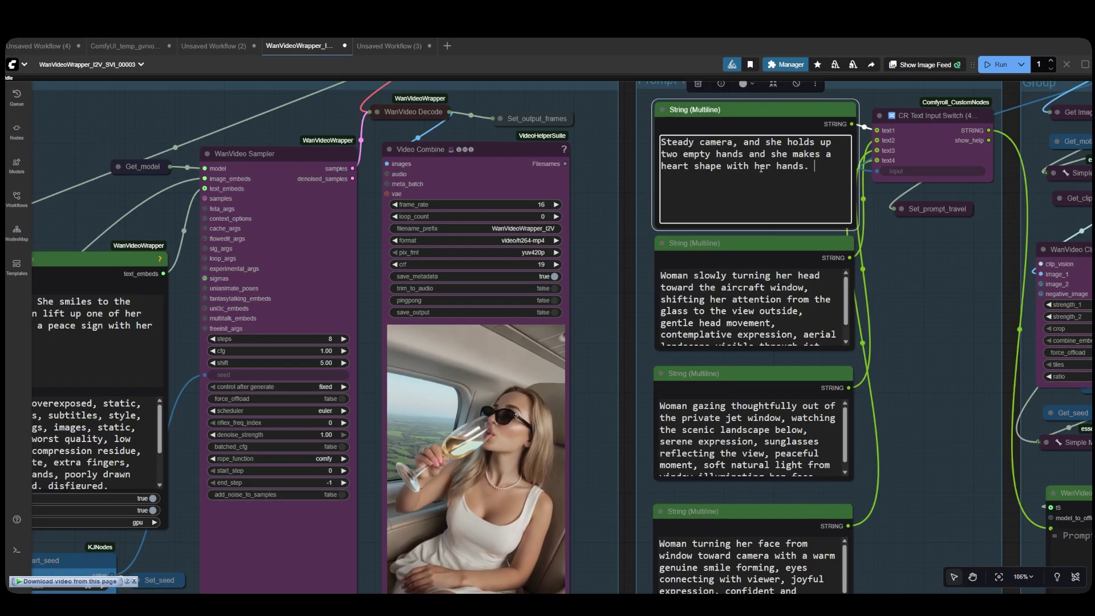
{"action": "key", "text": "BackSpace"}
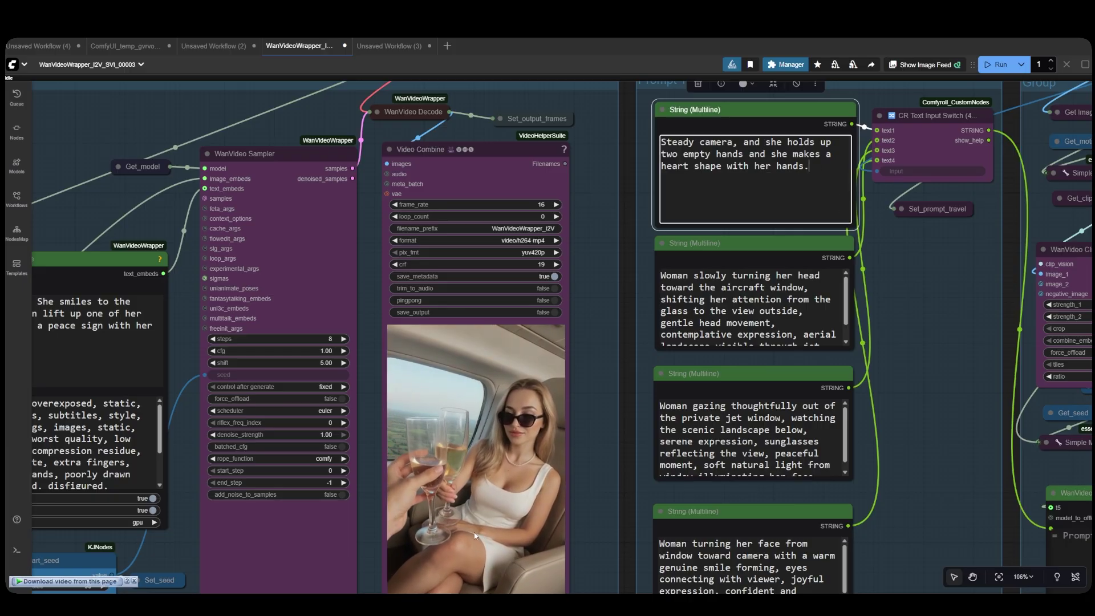
- Paste the handheld lean-in, orbiting side-profile and zoom-out wave-goodbye prompts into the other three boxes
{"action": "left_click", "coordinate": [798, 320]}
{"action": "key", "text": "ctrl+a"}
{"action": "type", "text": "Handheld camera and she leans over with her face very close to the viewer and does a kiss with her mouth."}
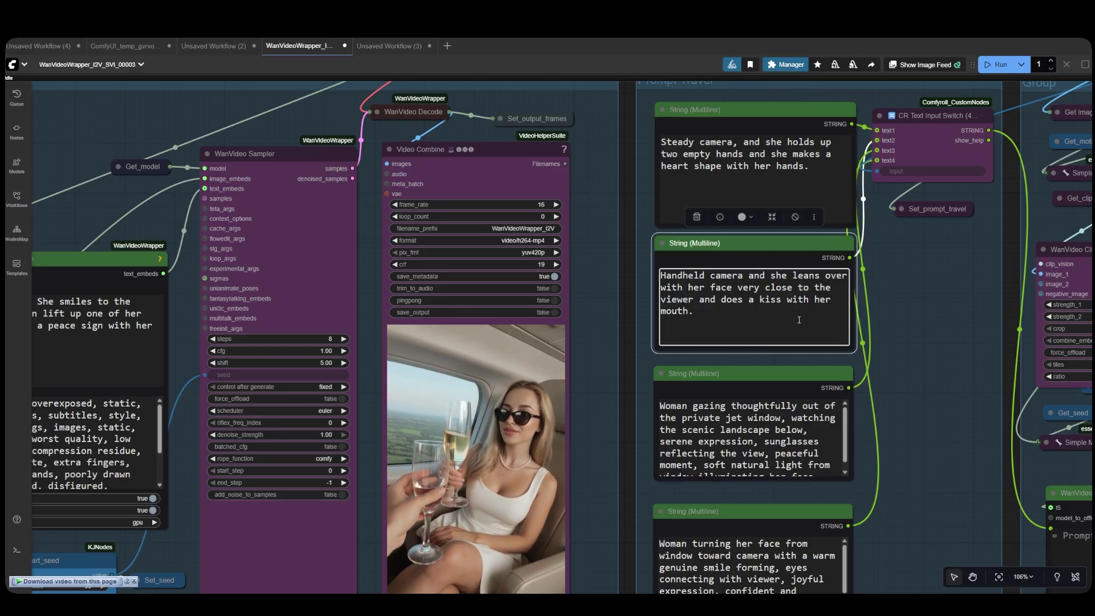
{"action": "left_click", "coordinate": [762, 431]}
{"action": "key", "text": "ctrl+a"}
{"action": "type", "text": "Camera arch orbits 90 degrees to get her side profile, while she does a flirty blink with her eyes."}
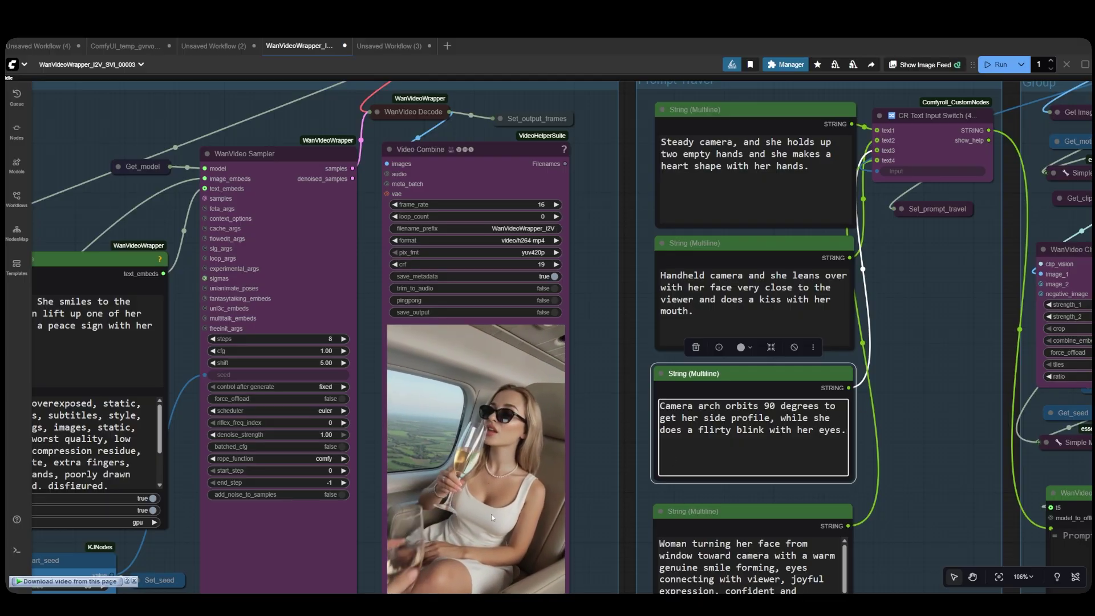
{"action": "left_click", "coordinate": [750, 565]}
{"action": "key", "text": "ctrl+a"}
{"action": "type", "text": "The camera zooms out gently and then she makes another heart shape with her hands and waves goodbye."}
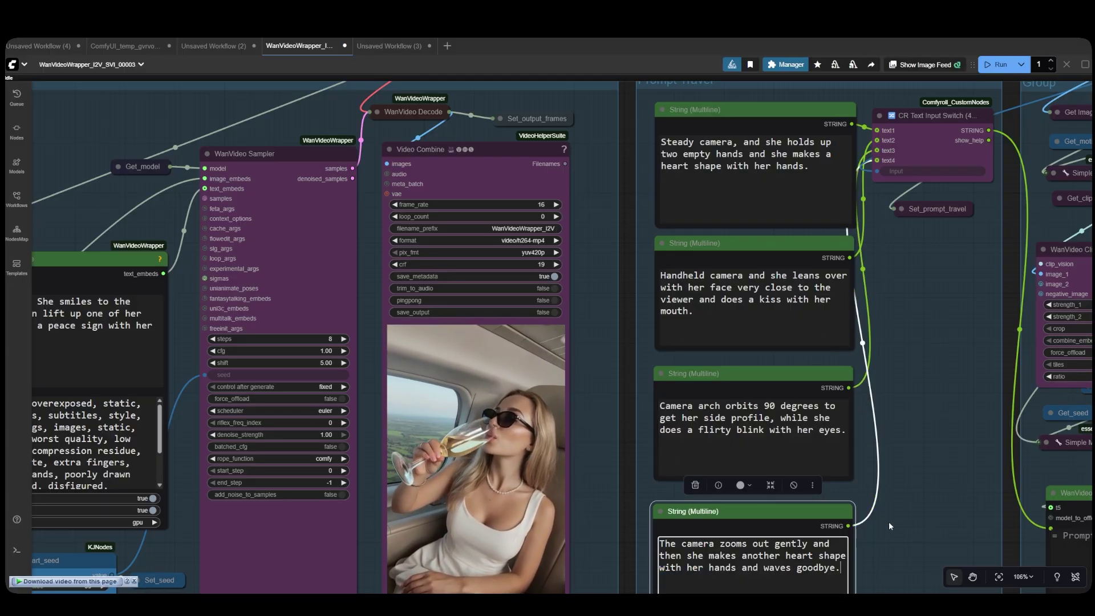
- Queue the workflow with Ctrl+Enter, fit the view and show the console log
{"action": "key", "text": "."}
{"action": "key", "text": "ctrl+Return"}
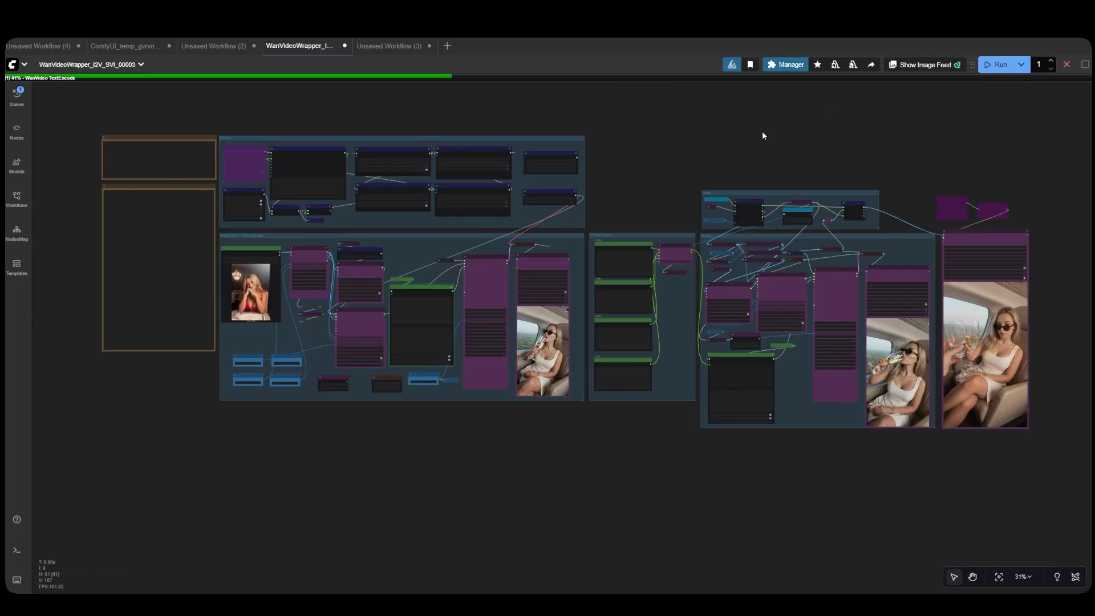
{"action": "key", "text": "ctrl+grave"}
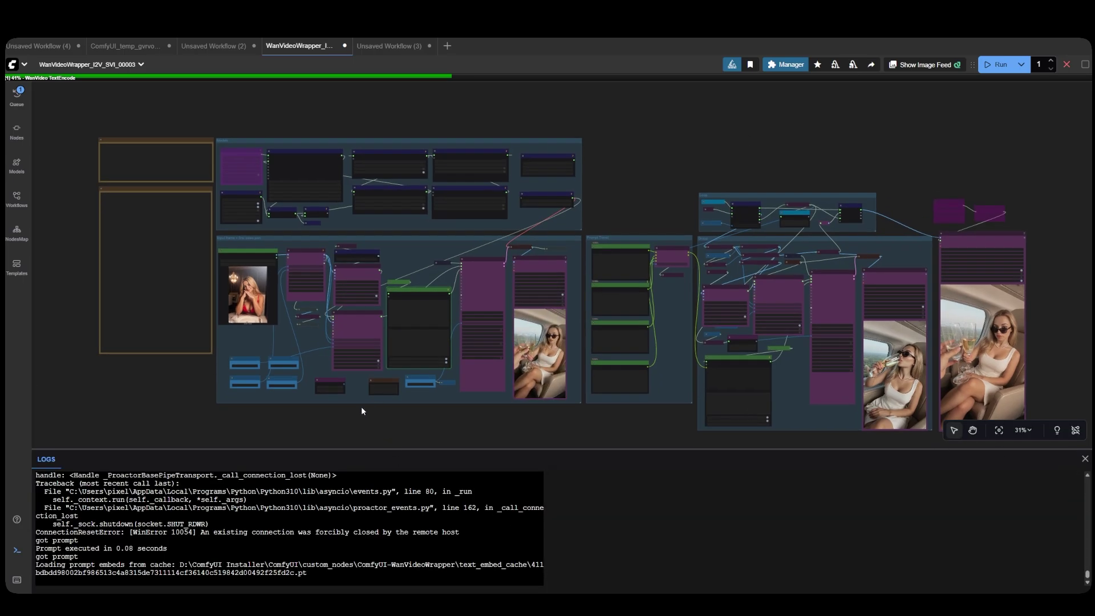
- Adjust the view while sampling runs, then move the Task Manager window aside and close it
{"action": "scroll", "coordinate": [265, 348], "scroll_direction": "up", "scroll_amount": 7}
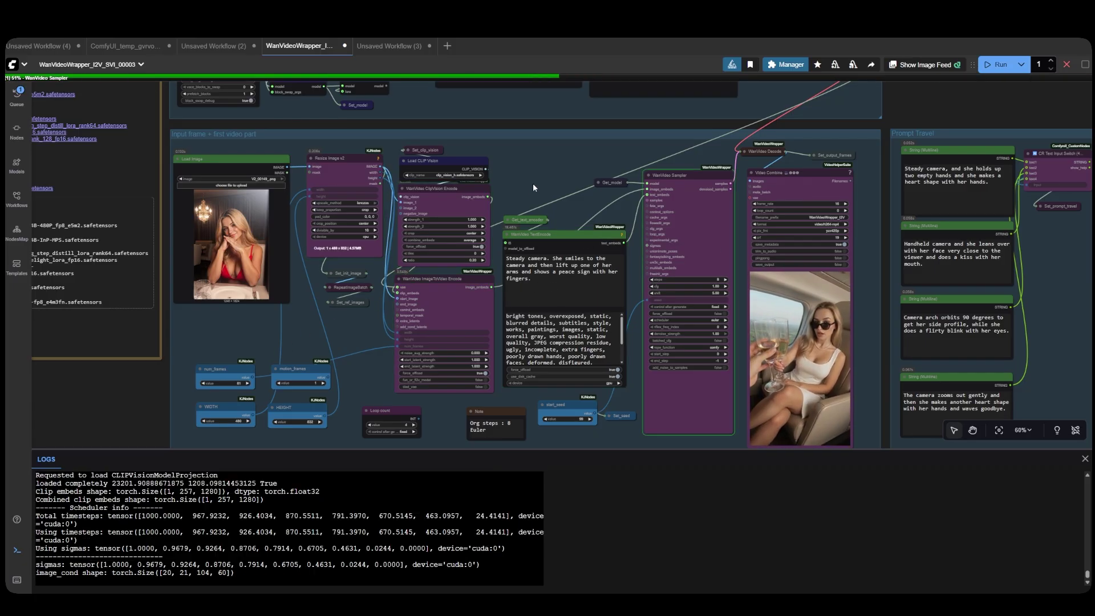
{"action": "scroll", "coordinate": [531, 181], "scroll_direction": "down", "scroll_amount": 6}
{"action": "left_click_drag", "start_coordinate": [632, 180], "coordinate": [666, 177]}
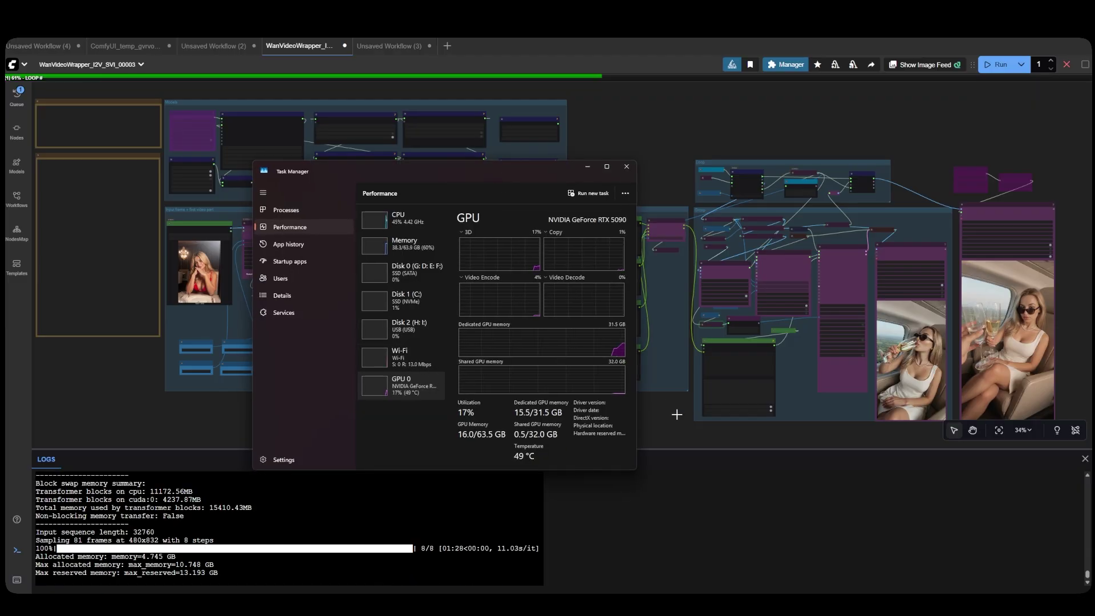
{"action": "left_click_drag", "start_coordinate": [522, 169], "coordinate": [562, 130]}
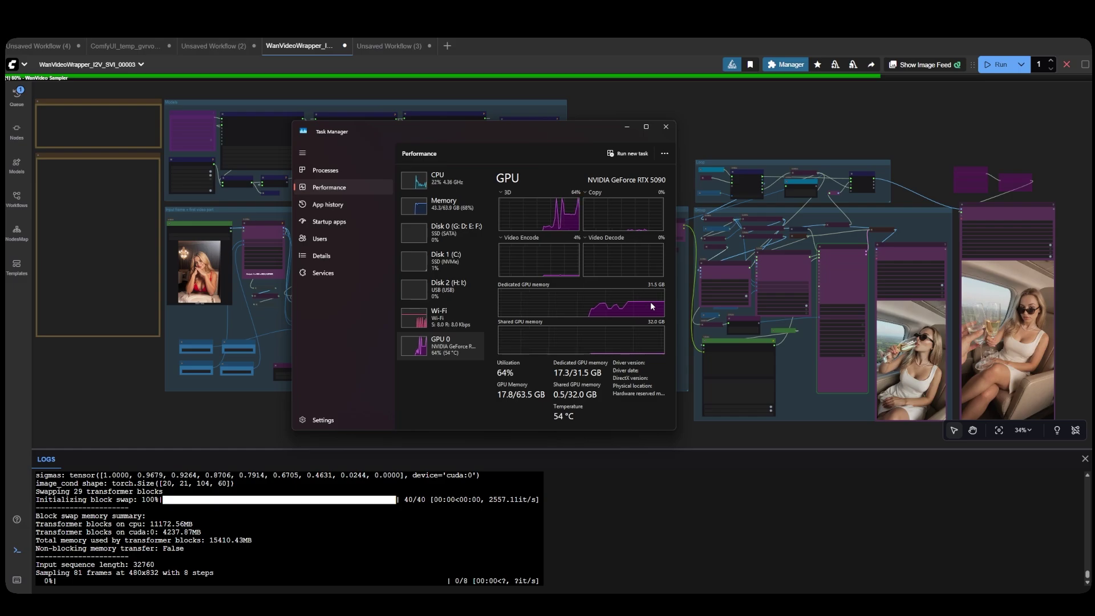
{"action": "left_click", "coordinate": [665, 131]}
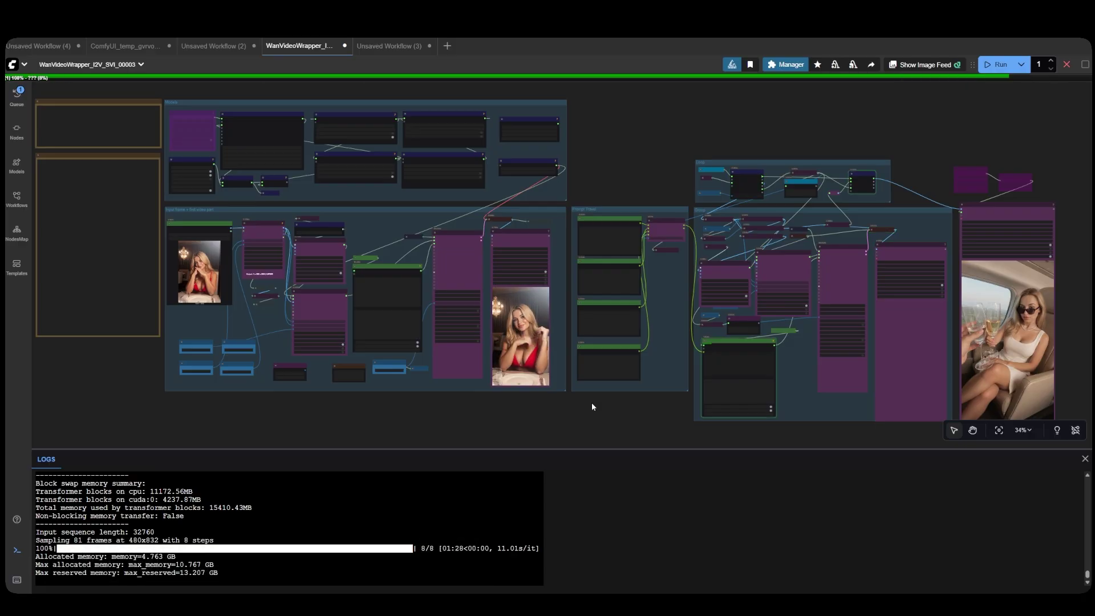
{"action": "scroll", "coordinate": [547, 342], "scroll_direction": "up", "scroll_amount": 13}
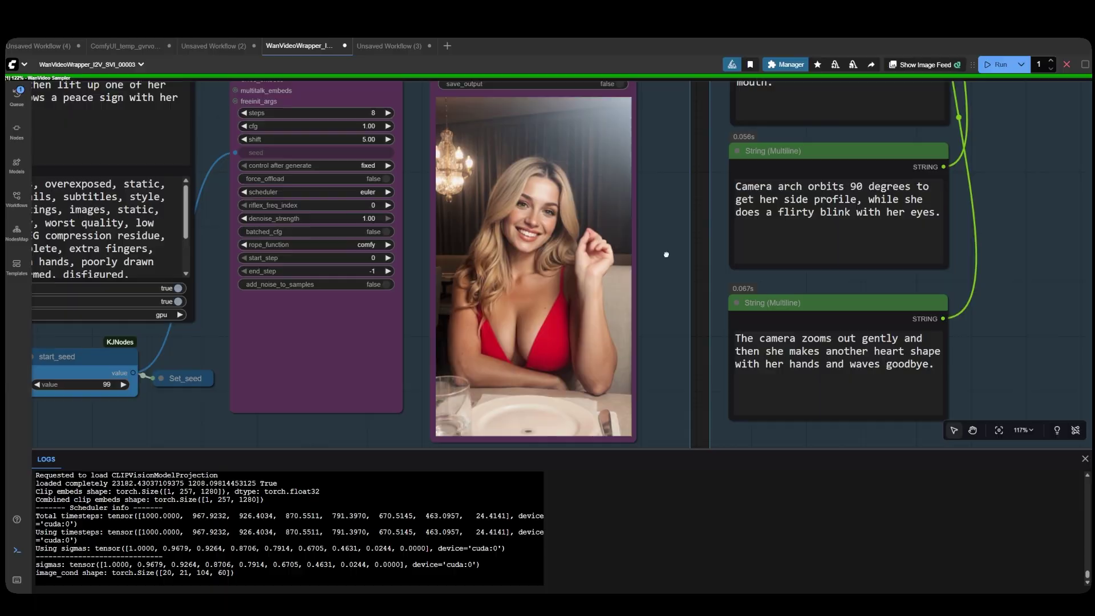
{"action": "left_click_drag", "start_coordinate": [666, 255], "coordinate": [665, 258]}
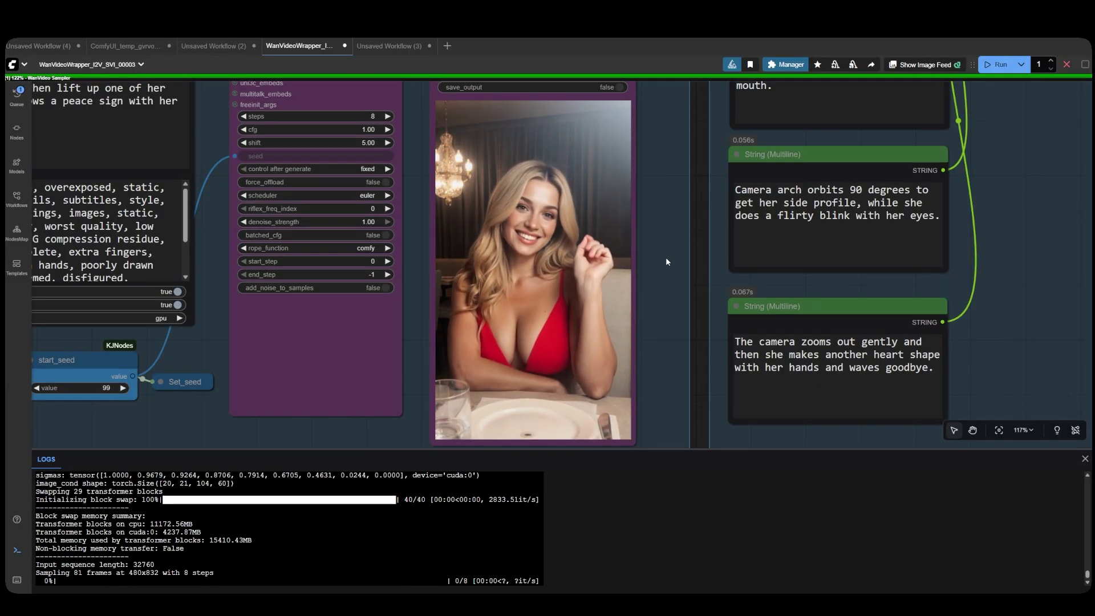
{"action": "scroll", "coordinate": [665, 258], "scroll_direction": "down", "scroll_amount": 10}
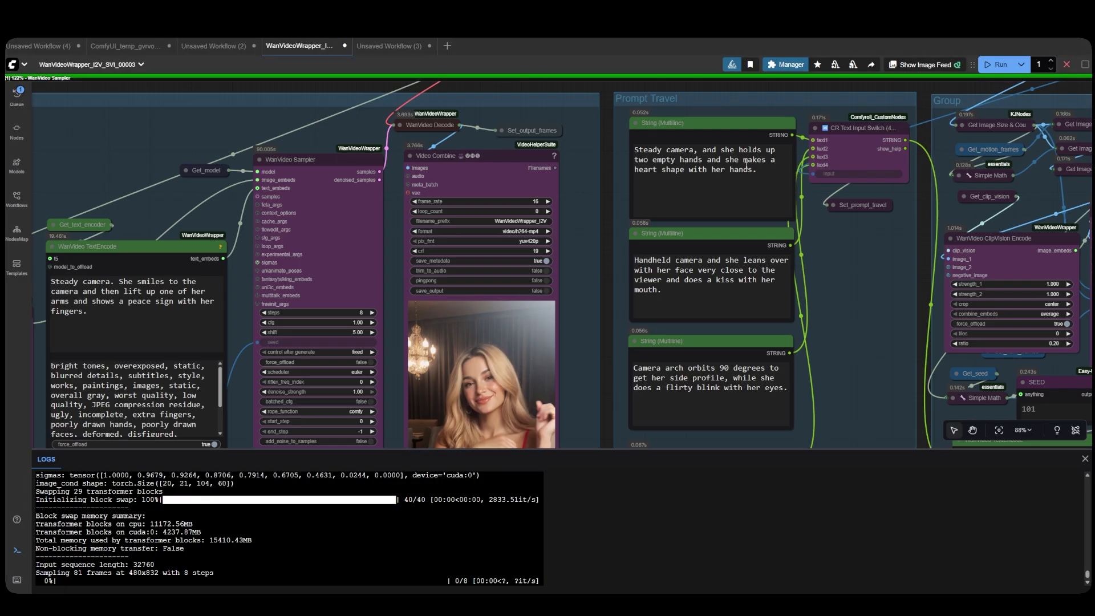
{"action": "scroll", "coordinate": [785, 313], "scroll_direction": "up", "scroll_amount": 8}
{"action": "scroll", "coordinate": [618, 176], "scroll_direction": "down", "scroll_amount": 5}
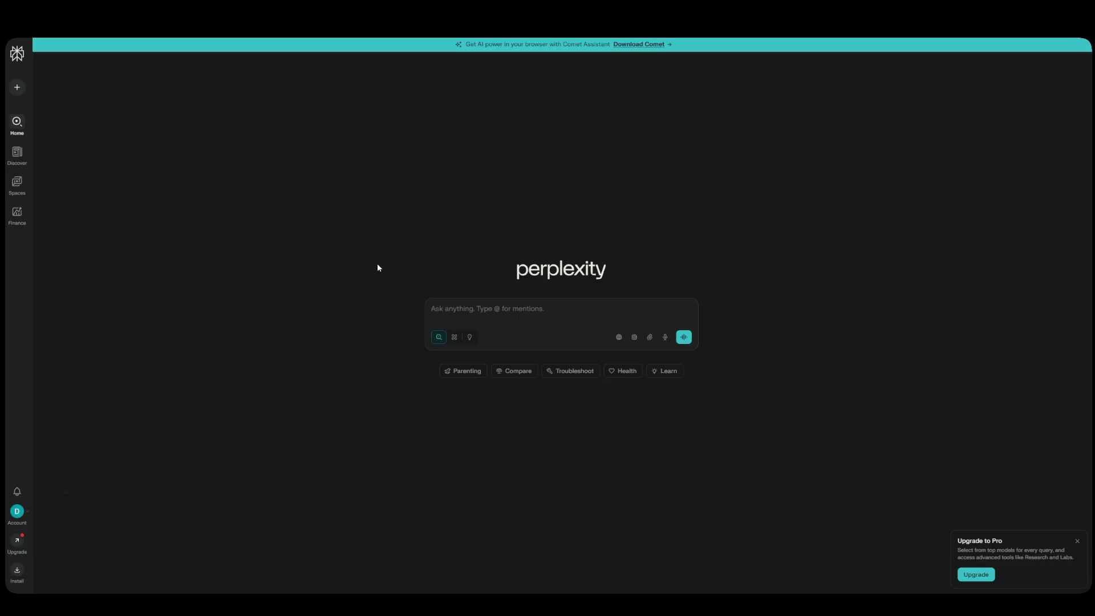
- Attach V2_00184_.png to Perplexity and submit the pasted request for five Wan 2.1 prompts
{"action": "left_click", "coordinate": [650, 336]}
{"action": "double_click", "coordinate": [230, 101]}
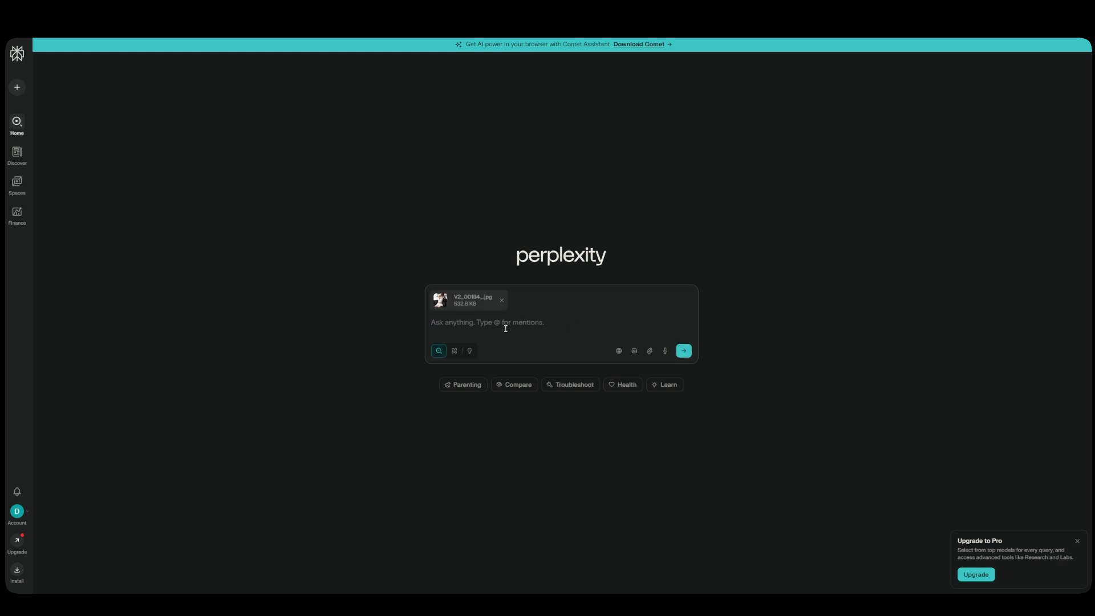
{"action": "left_click", "coordinate": [466, 323]}
{"action": "type", "text": "I have a ComfyUI workflow that generates videos from images using 5 sequential prompts. Each prompt creates a short video segment that continues from the last frame of the previous one. Analyze the attached image and create a natural, flowing video sequence with 5 subtle actions. The actions should be gentle and realistic - NO sudden movements like running, jumping, or drastic changes. Think: slight head turns, gentle gestures, natural expressions, small movements. Generate 5 progressive text prompts optimized for Wan 2.1 video model that: Describe smooth, continuous actions Maintain visual consistency between segments Keep movements subtle and natural Build a coherent short story Preserve the scene's atmosphere and lighting Each prompt should be medium-length and cinematically descriptive."}
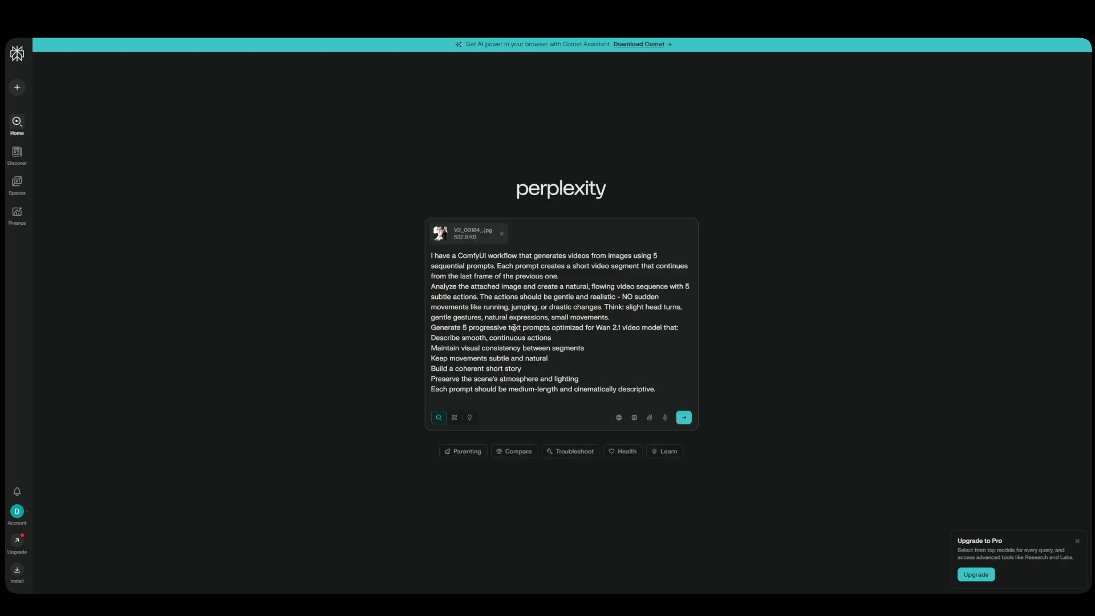
{"action": "key", "text": "Return"}
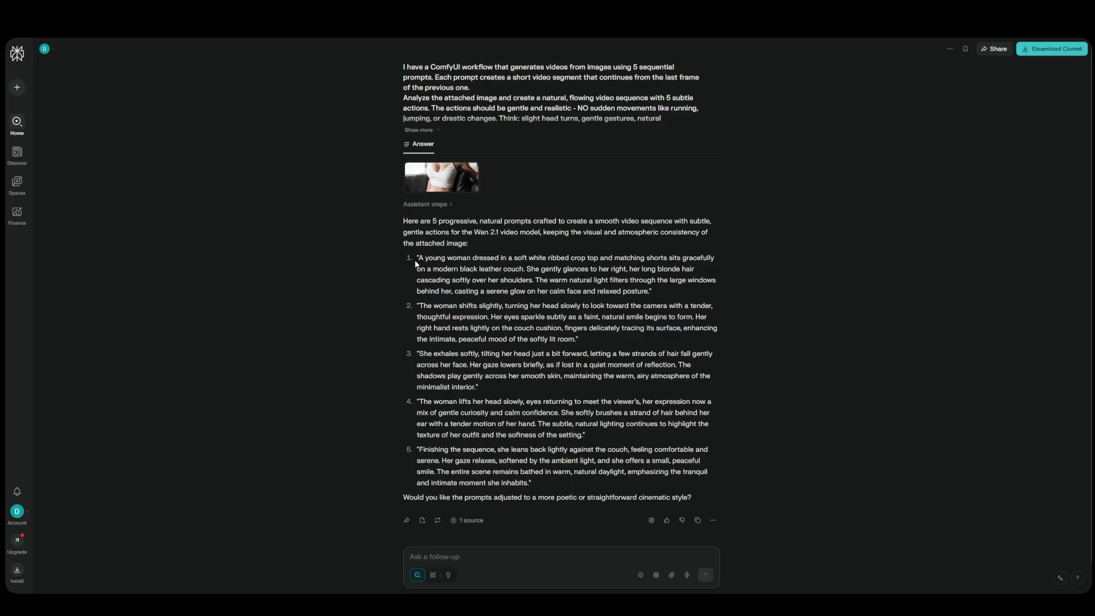
- Copy the generated prompts into the workflow, replacing the steady-camera text
{"action": "left_click_drag", "start_coordinate": [419, 257], "coordinate": [626, 280]}
{"action": "key", "text": "ctrl+c"}
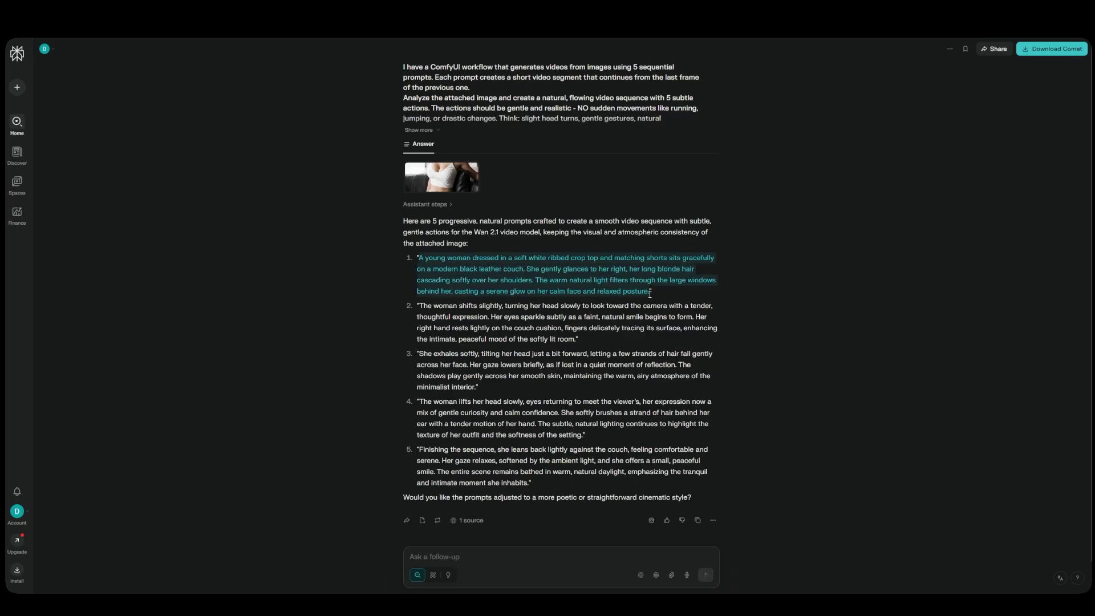
{"action": "right_click", "coordinate": [650, 293]}
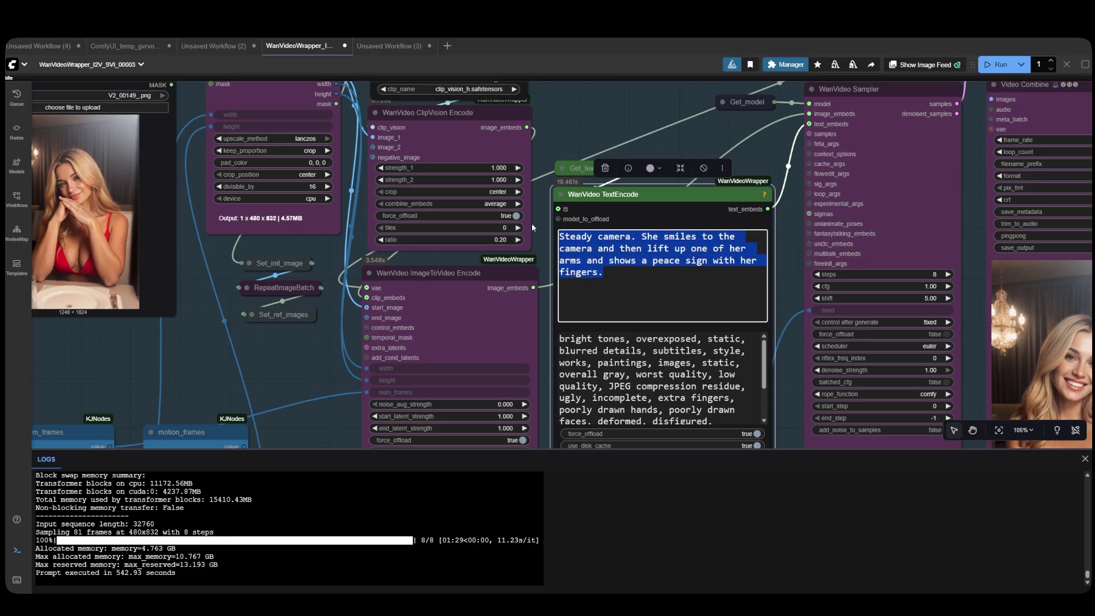
{"action": "key", "text": "ctrl+v"}
{"action": "left_click_drag", "start_coordinate": [419, 449], "coordinate": [527, 485]}
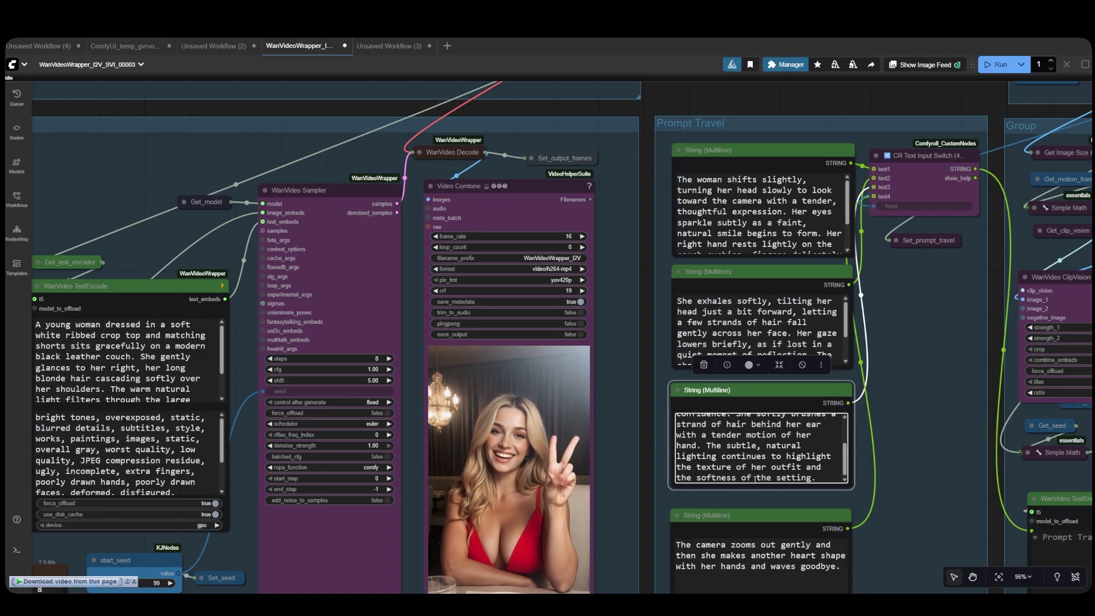
{"action": "mouse_move", "coordinate": [887, 459]}
{"action": "left_mouse_down"}
{"action": "mouse_move", "coordinate": [923, 459]}
{"action": "mouse_move", "coordinate": [905, 459]}
{"action": "left_mouse_up"}
- Load V2_00184_.png, the white-crop-top couch still, into the Load Image node
{"action": "scroll", "coordinate": [409, 331], "scroll_direction": "down", "scroll_amount": 7}
{"action": "left_click", "coordinate": [409, 331]}
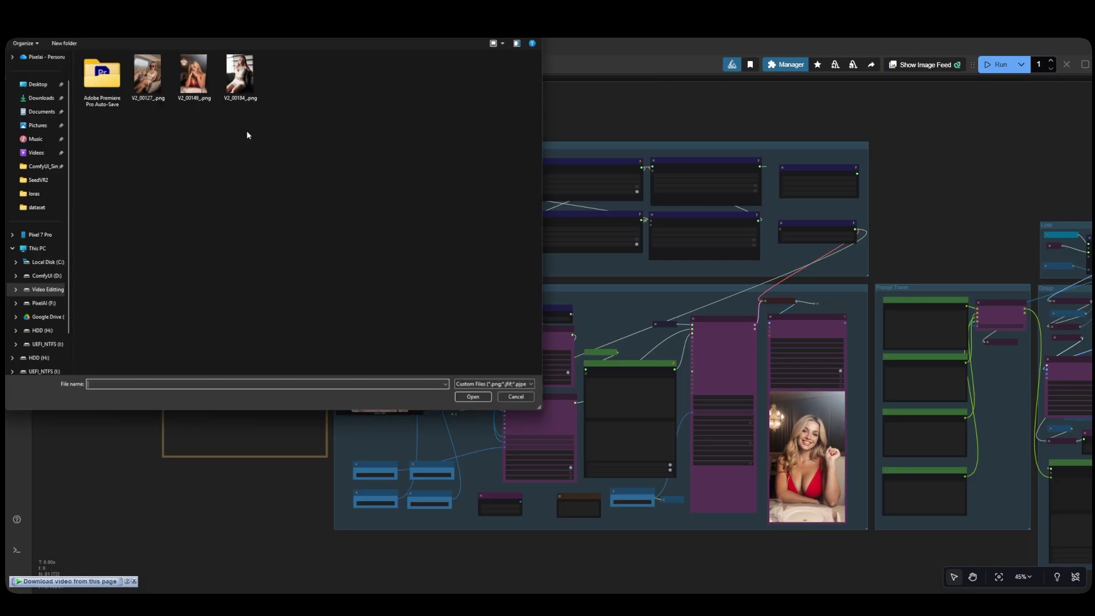
{"action": "left_click", "coordinate": [240, 77]}
{"action": "double_click", "coordinate": [241, 84]}
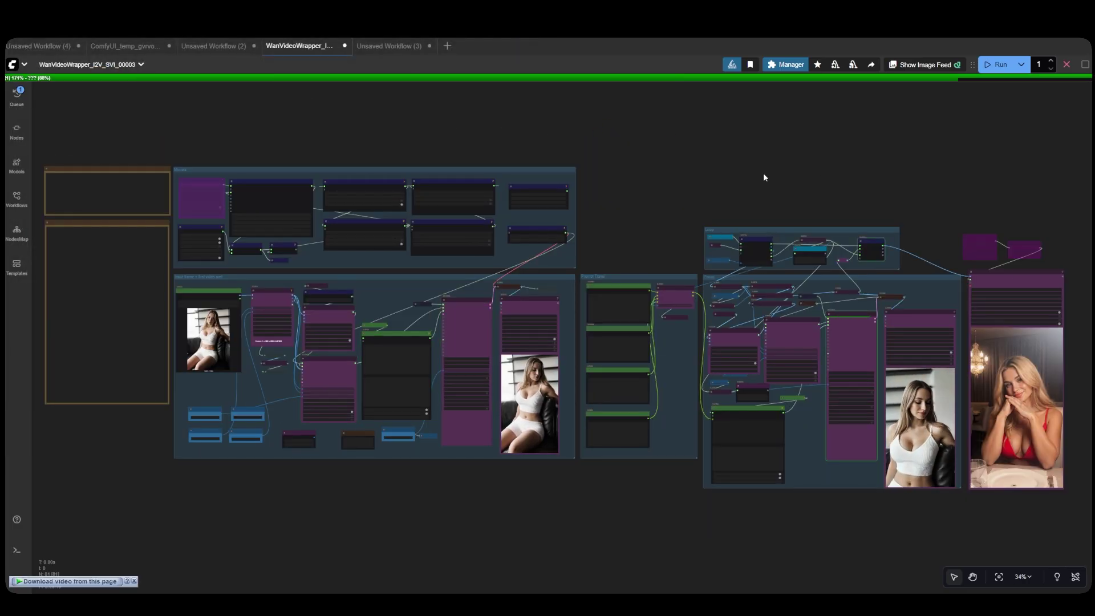
{"action": "scroll", "coordinate": [1083, 490], "scroll_direction": "up", "scroll_amount": 3}
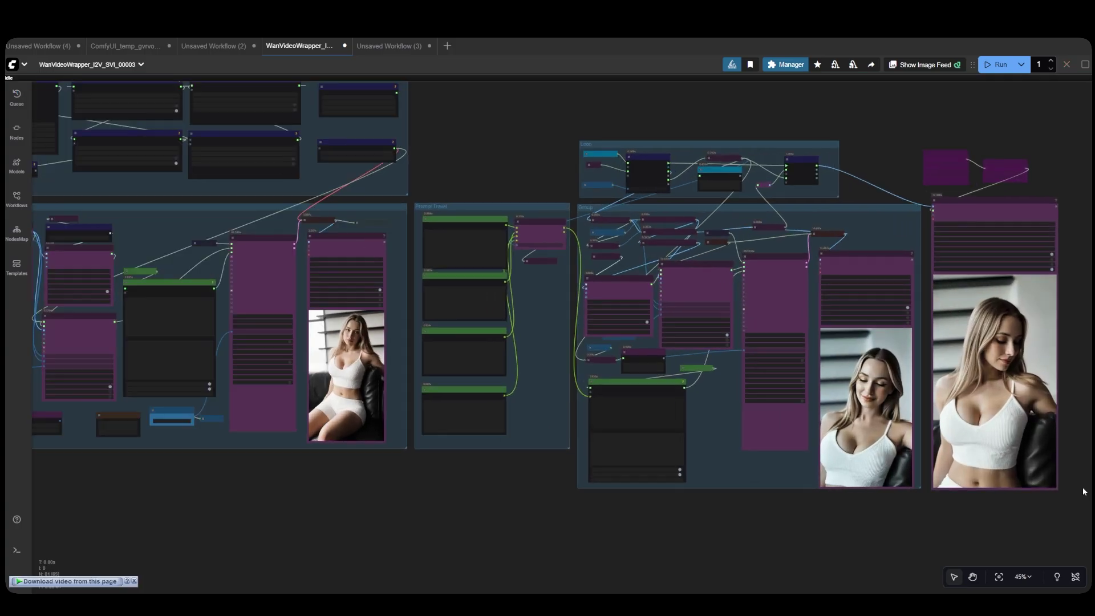
{"action": "scroll", "coordinate": [1083, 490], "scroll_direction": "up", "scroll_amount": 6}
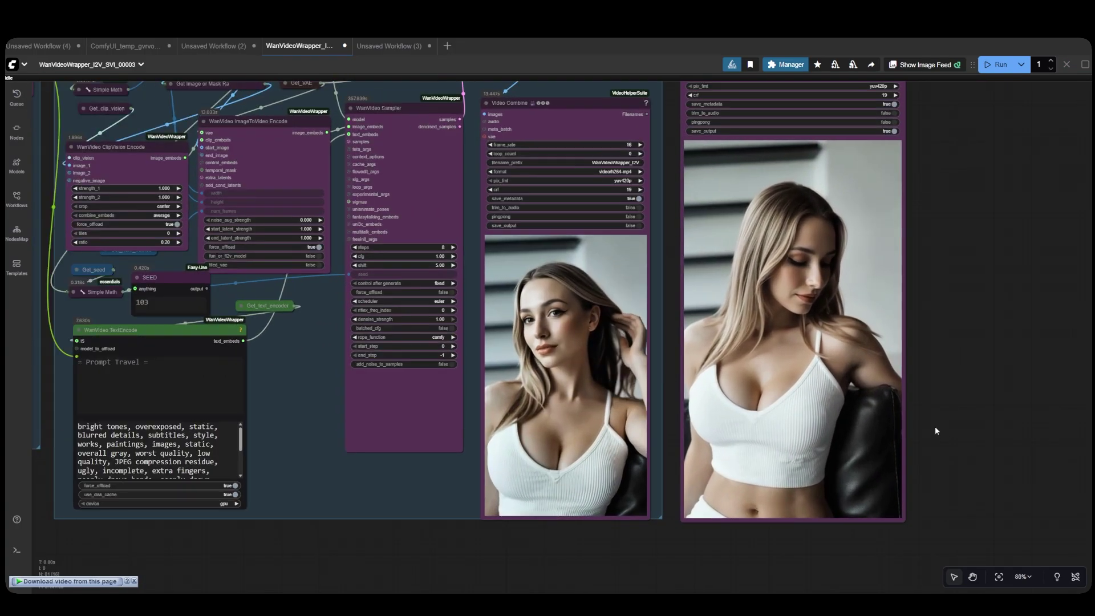
- Select the Video Combine node to view the generated clip
{"action": "left_click", "coordinate": [565, 320]}
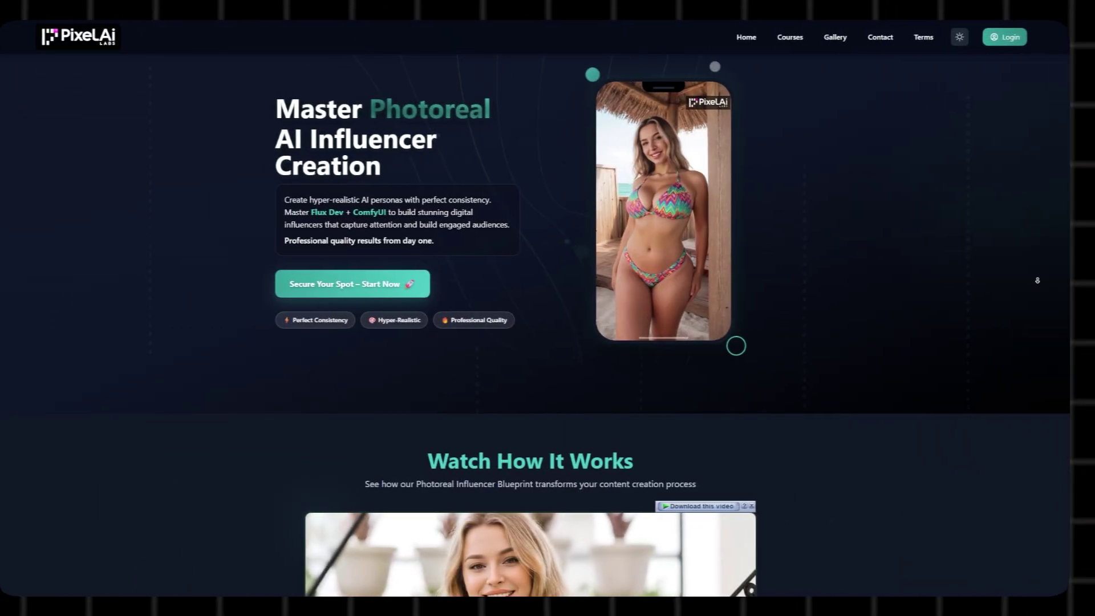
- Scroll past the gallery and LoRA sections to 'Bring Your AI Models to Life'
{"action": "scroll", "coordinate": [1052, 291], "scroll_direction": "down", "scroll_amount": 4}
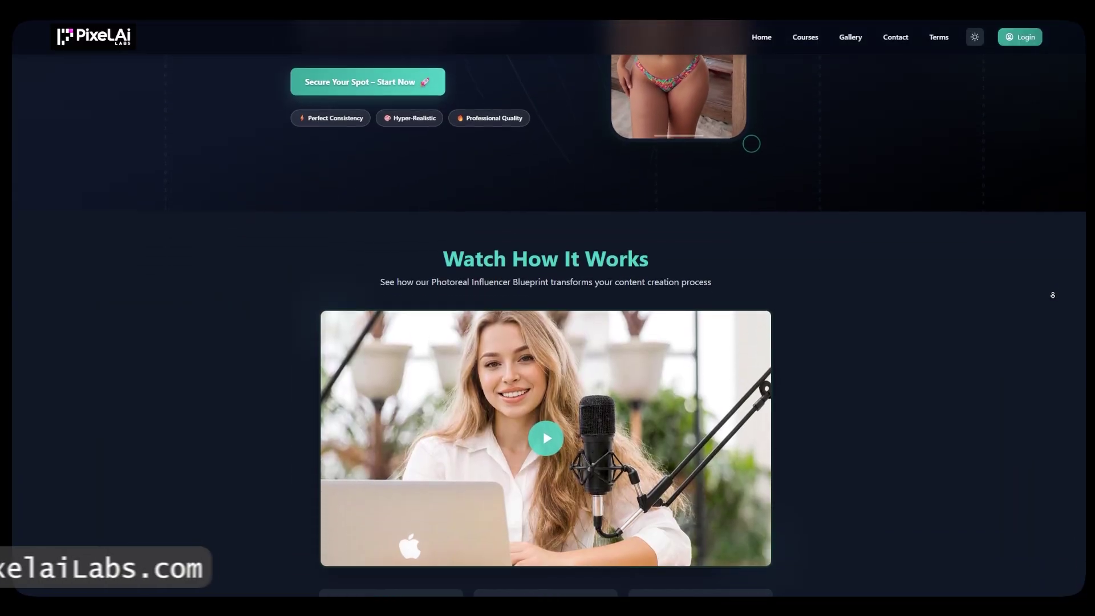
{"action": "scroll", "coordinate": [1052, 294], "scroll_direction": "down", "scroll_amount": 1}
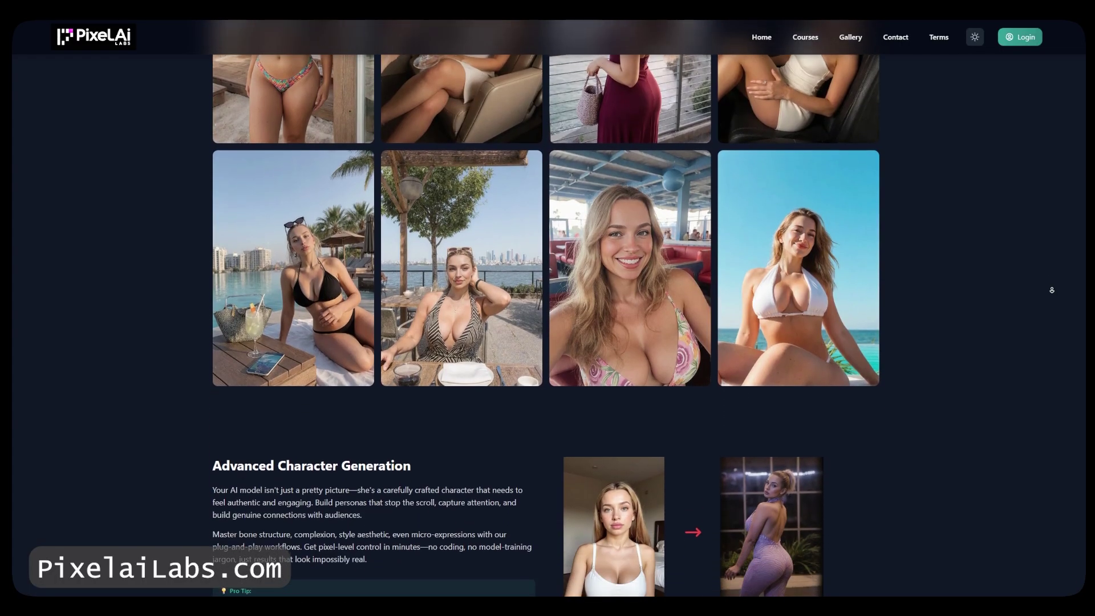
{"action": "scroll", "coordinate": [1052, 290], "scroll_direction": "down", "scroll_amount": 3}
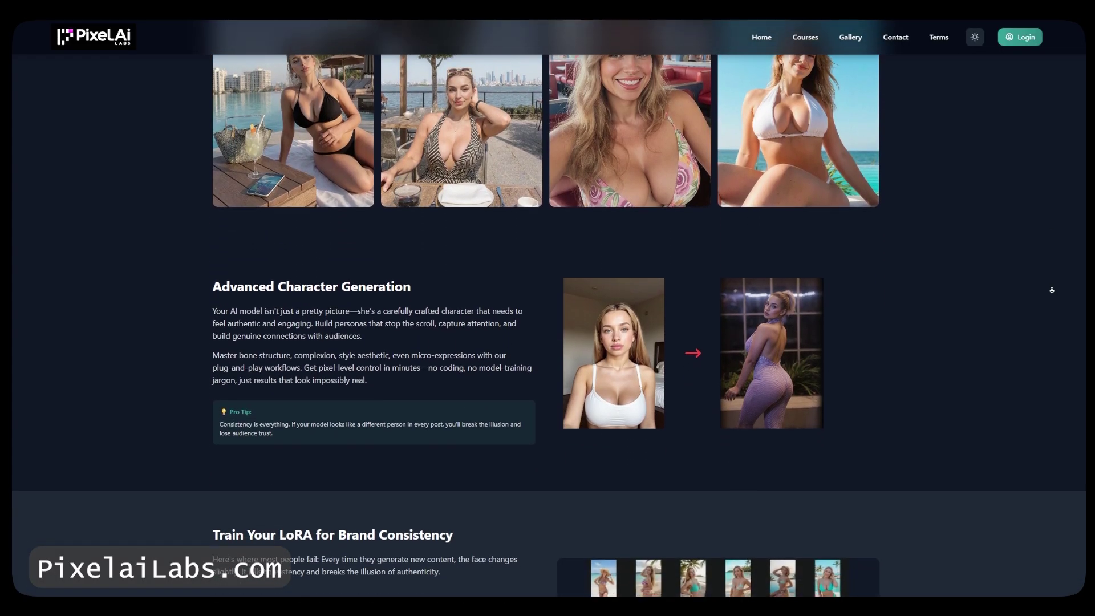
{"action": "scroll", "coordinate": [1052, 290], "scroll_direction": "down", "scroll_amount": 3}
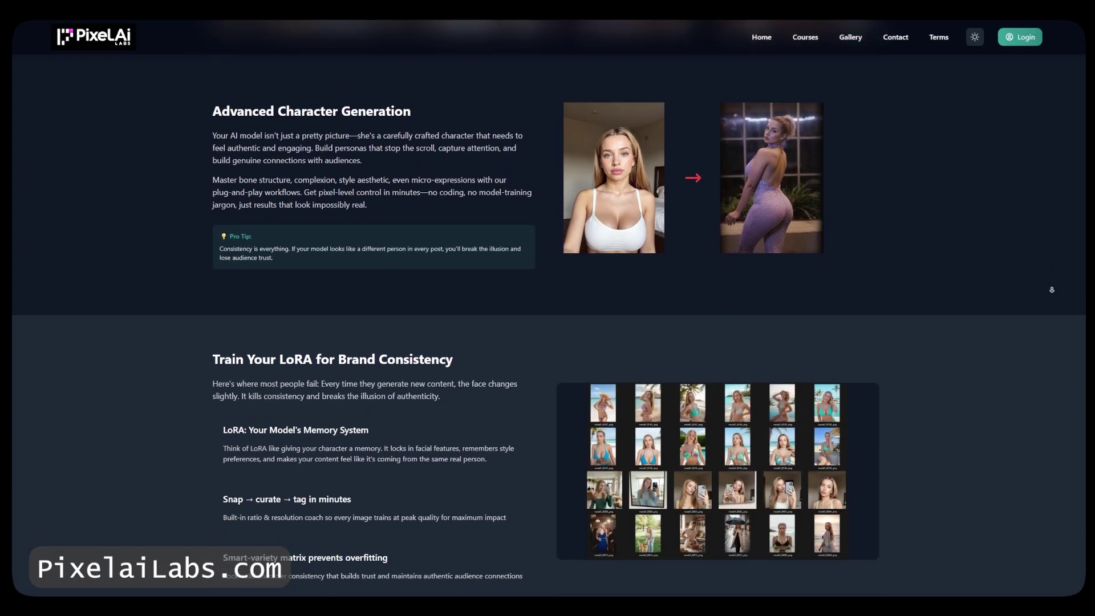
{"action": "scroll", "coordinate": [1052, 290], "scroll_direction": "down", "scroll_amount": 3}
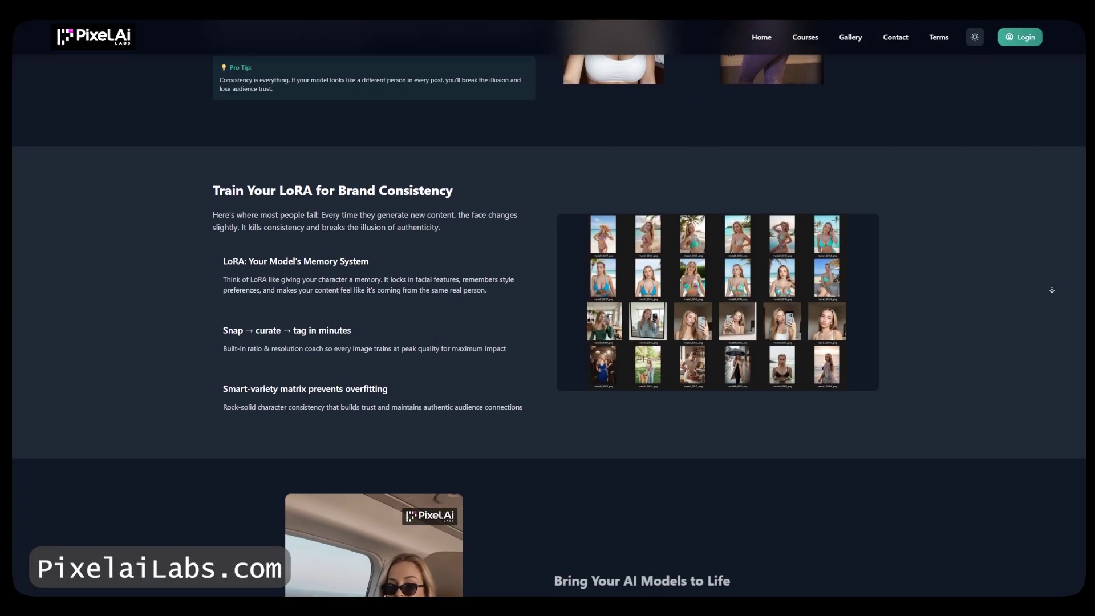
{"action": "scroll", "coordinate": [1052, 290], "scroll_direction": "down", "scroll_amount": 3}
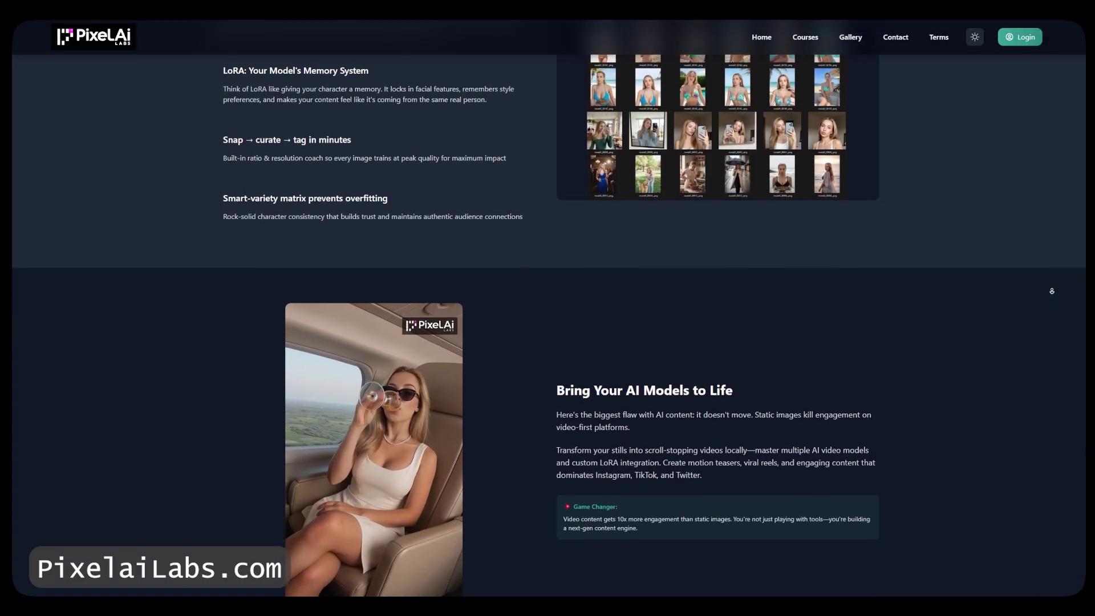